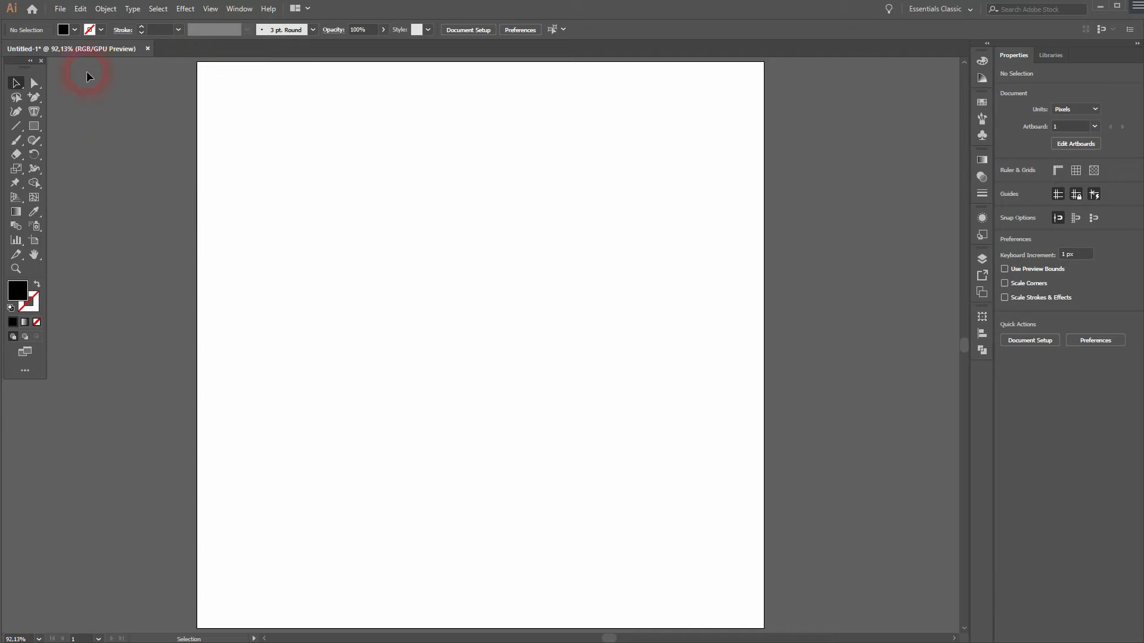
Step: Draw an ellipse about 90 by 127 px with the Ellipse tool, then swap its fill and stroke to leave a black outline
left_click(69, 32)
left_click(91, 32)
left_click(91, 32)
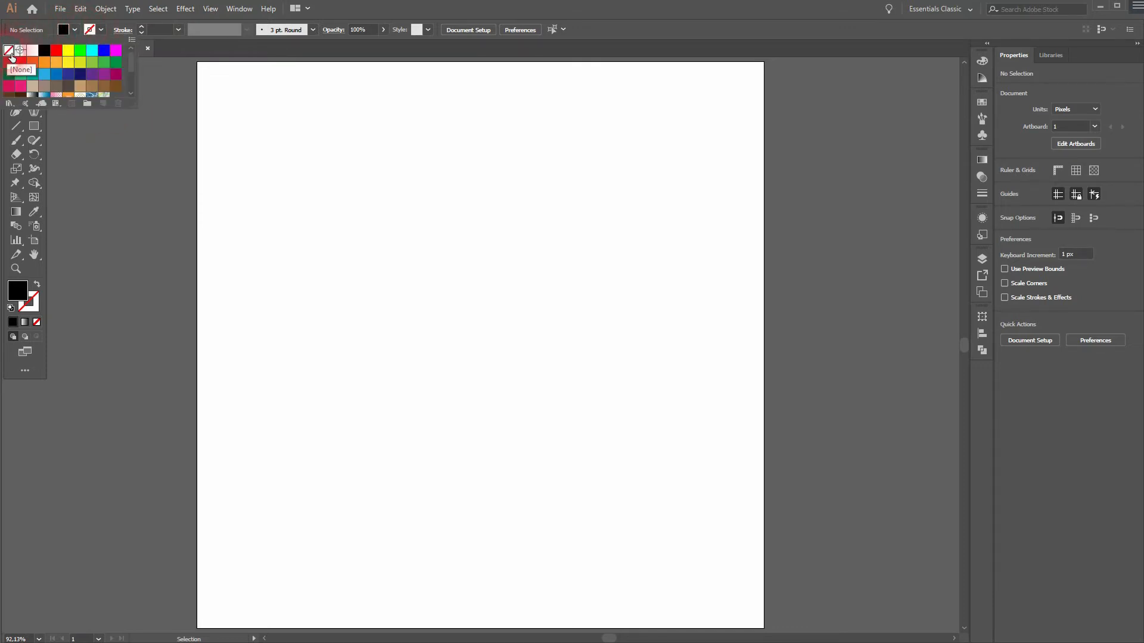
left_click(73, 170)
left_click(35, 127)
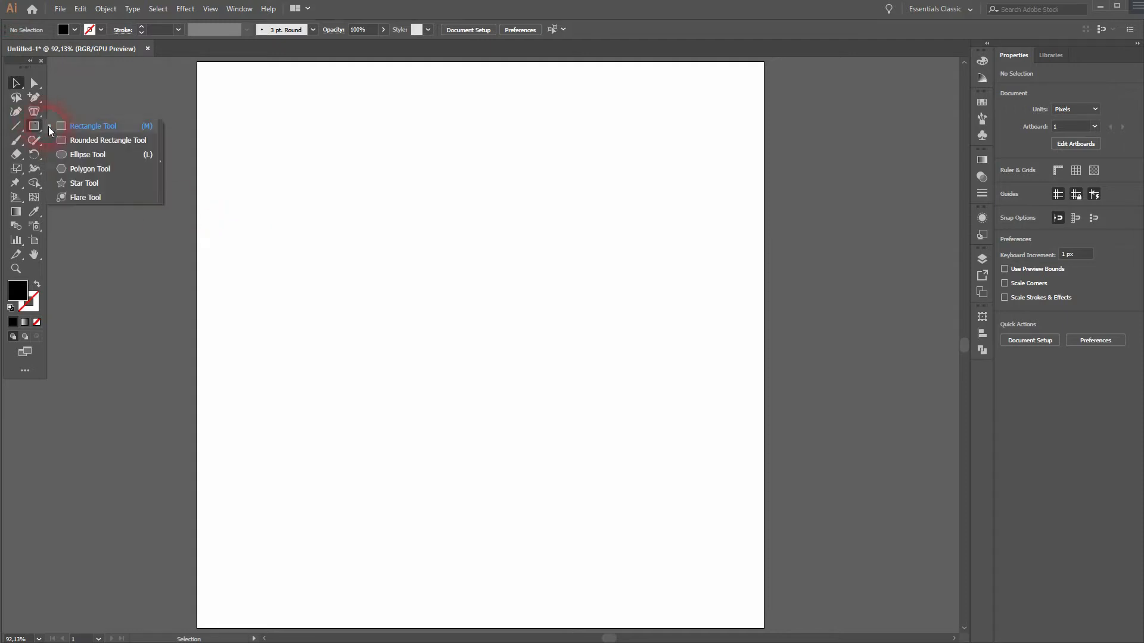
left_click(97, 154)
left_click_drag(360, 217, 430, 304)
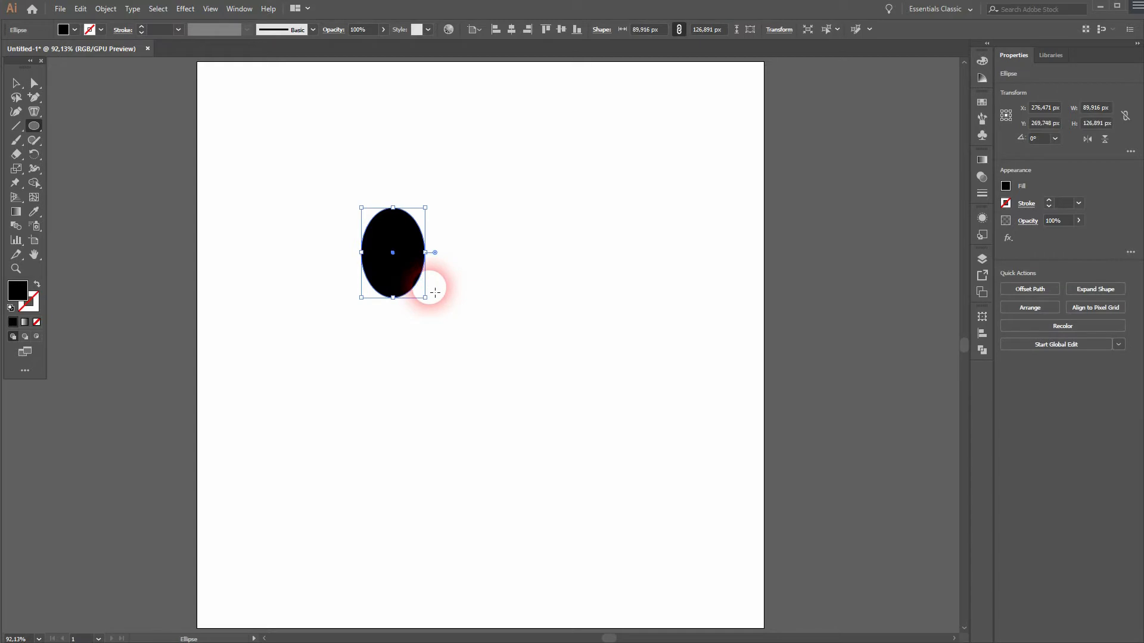
left_click(39, 287)
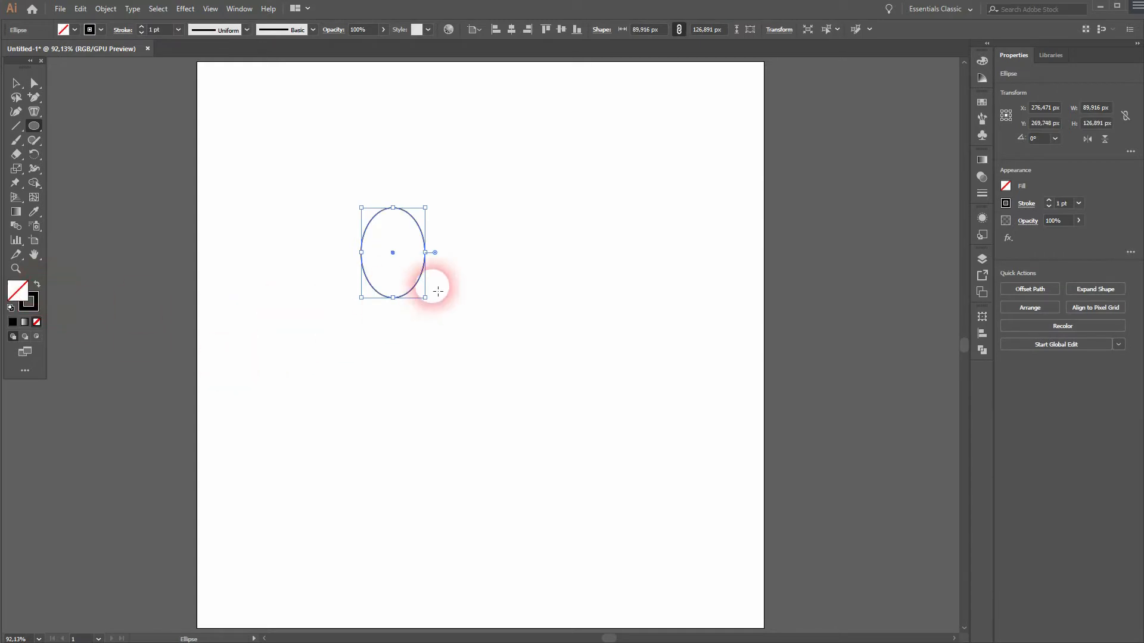
Step: Delete the right half of the ellipse, keeping only its left arc
scroll(413, 245, "up", 2)
key("a")
left_click(524, 241)
left_click_drag(463, 238, 428, 284)
key("Delete")
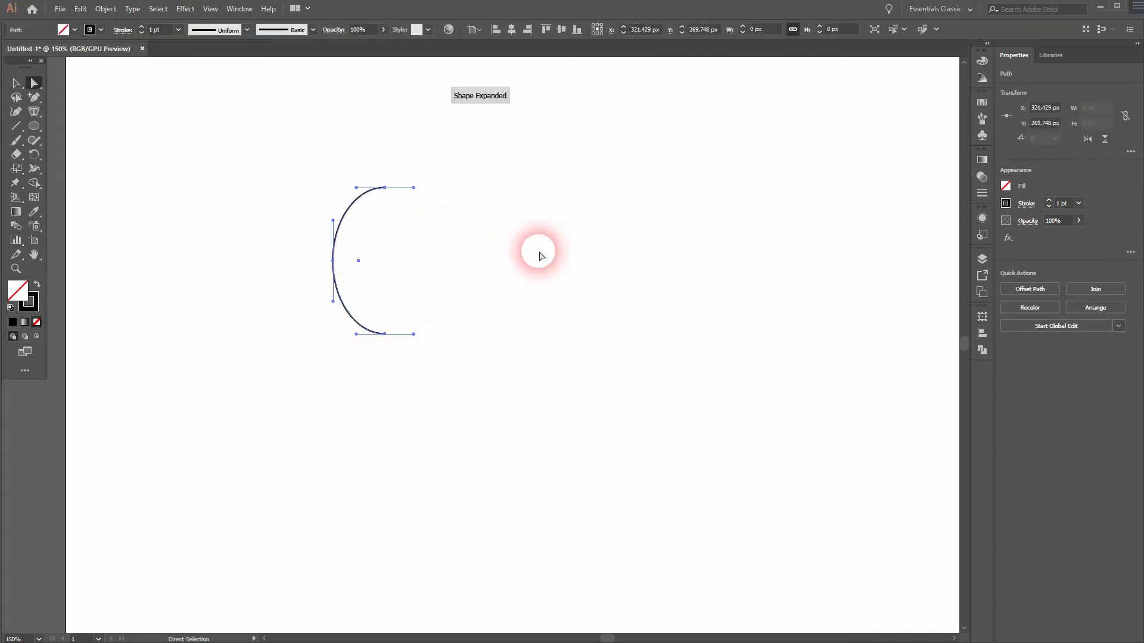
left_click(596, 387)
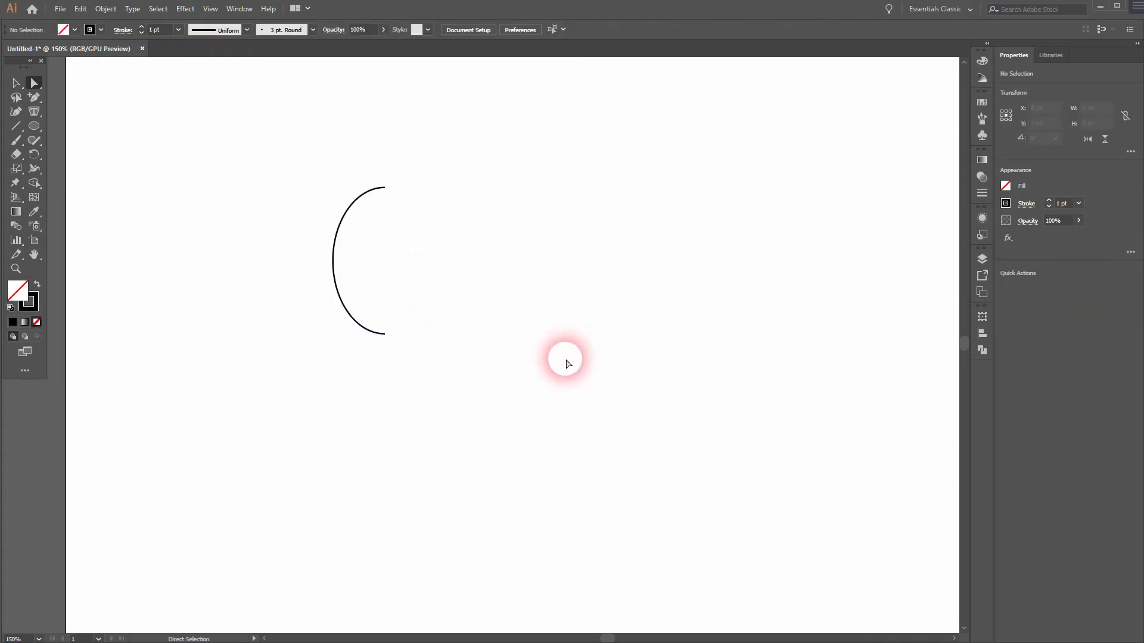
Step: With the Pen tool, extend the arc's top end with a short horizontal segment
left_click_drag(31, 99, 68, 96)
left_click_drag(385, 187, 418, 191)
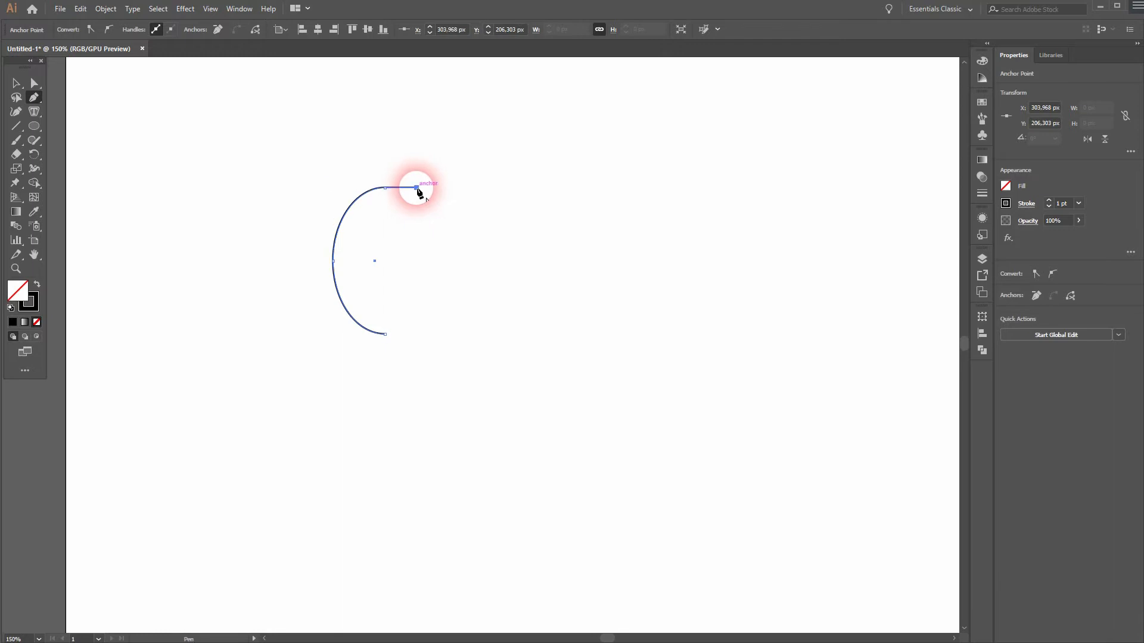
left_click(569, 282, "ctrl")
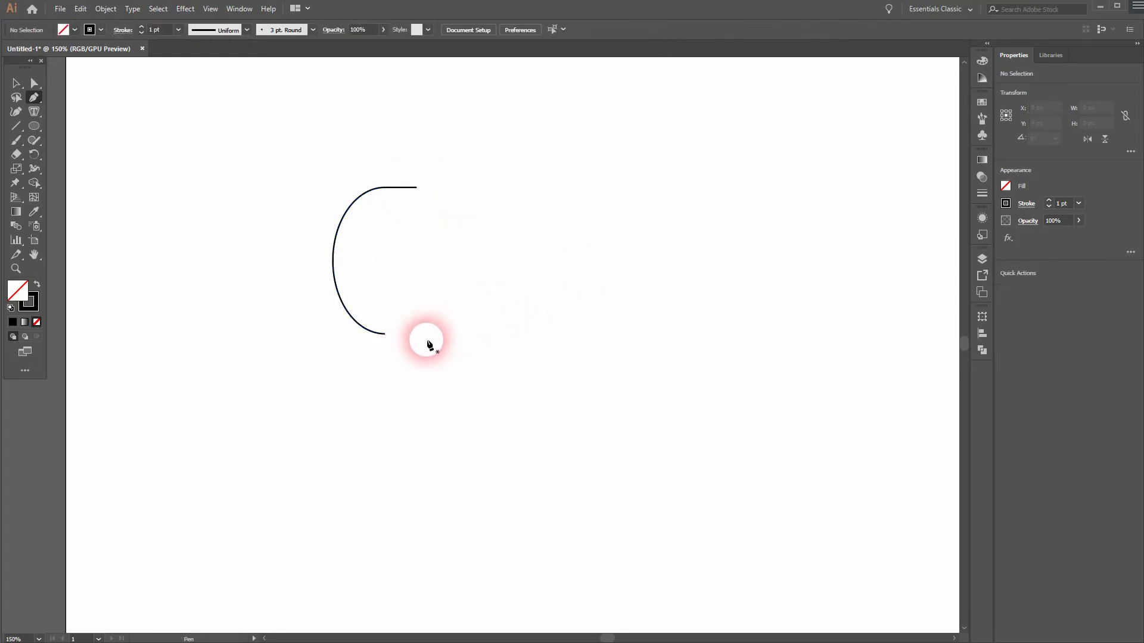
Step: Continue from the arc's bottom end with a straight diagonal segment running down and to the left
left_click(385, 335)
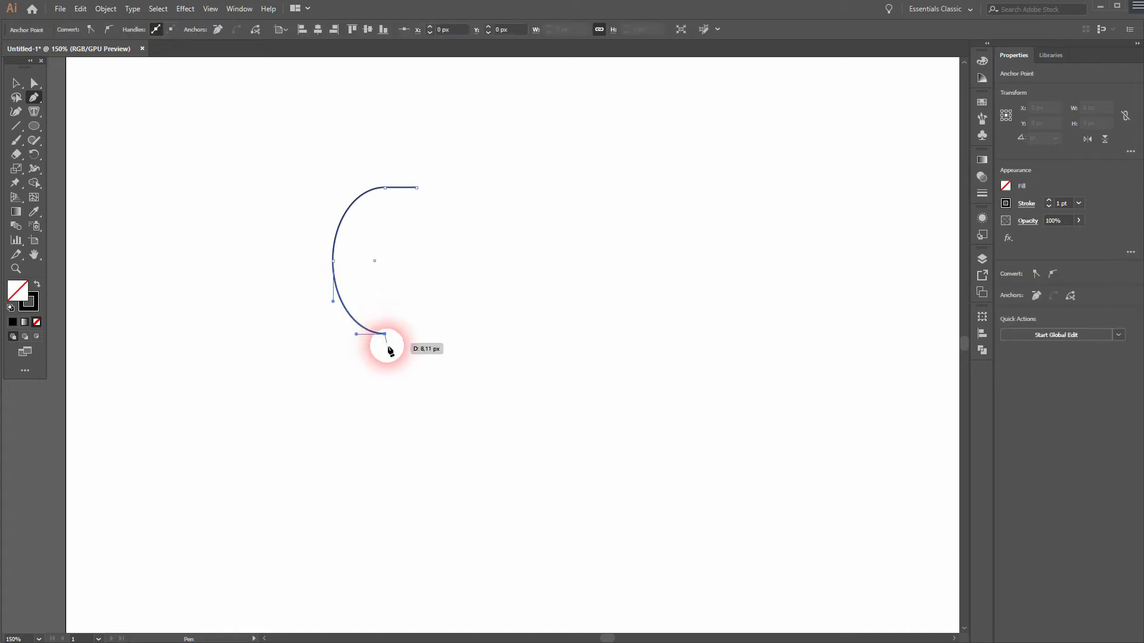
left_click(334, 505)
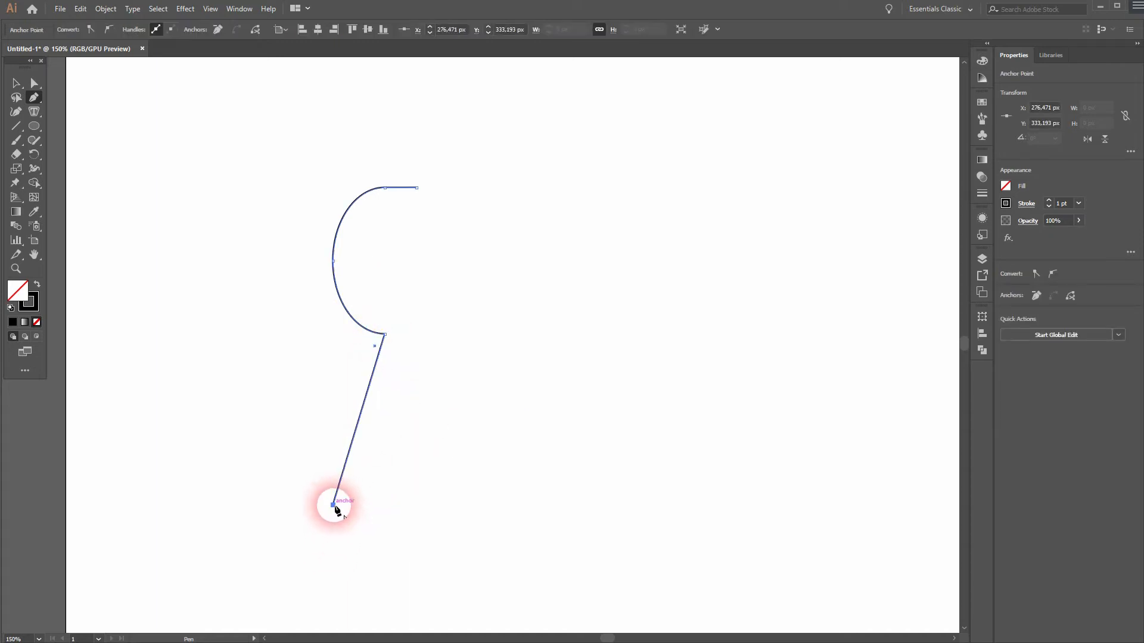
left_click(532, 513, "ctrl")
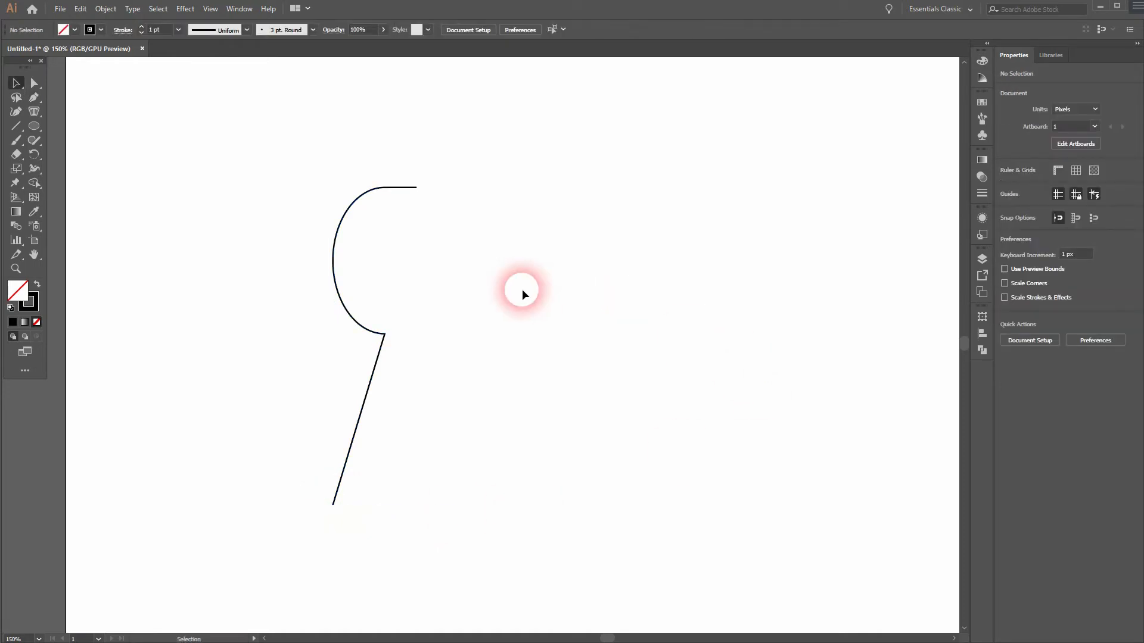
Step: Duplicate the half-keyhole path and place the copy to its right
scroll(513, 352, "down", 1)
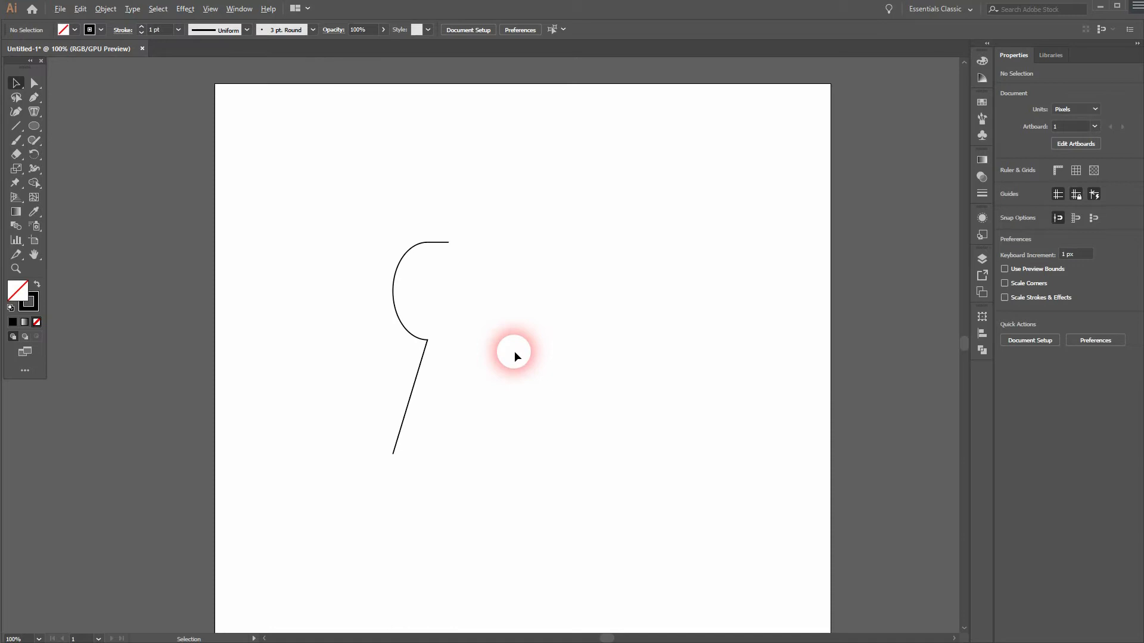
left_click_drag(325, 485, 544, 189)
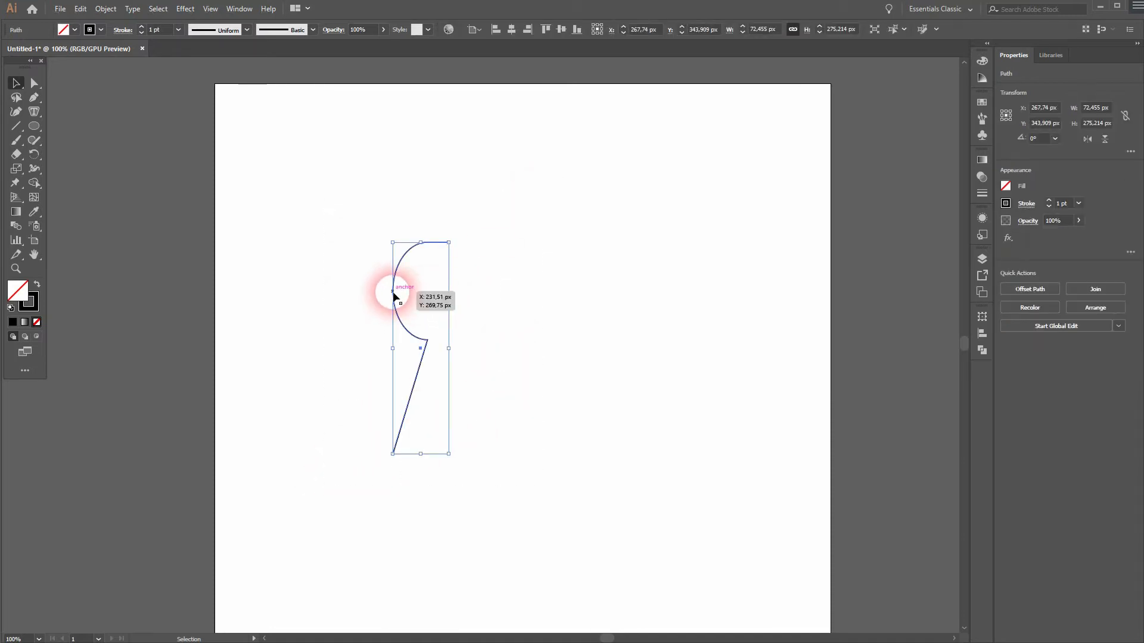
left_click_drag(393, 295, 518, 302)
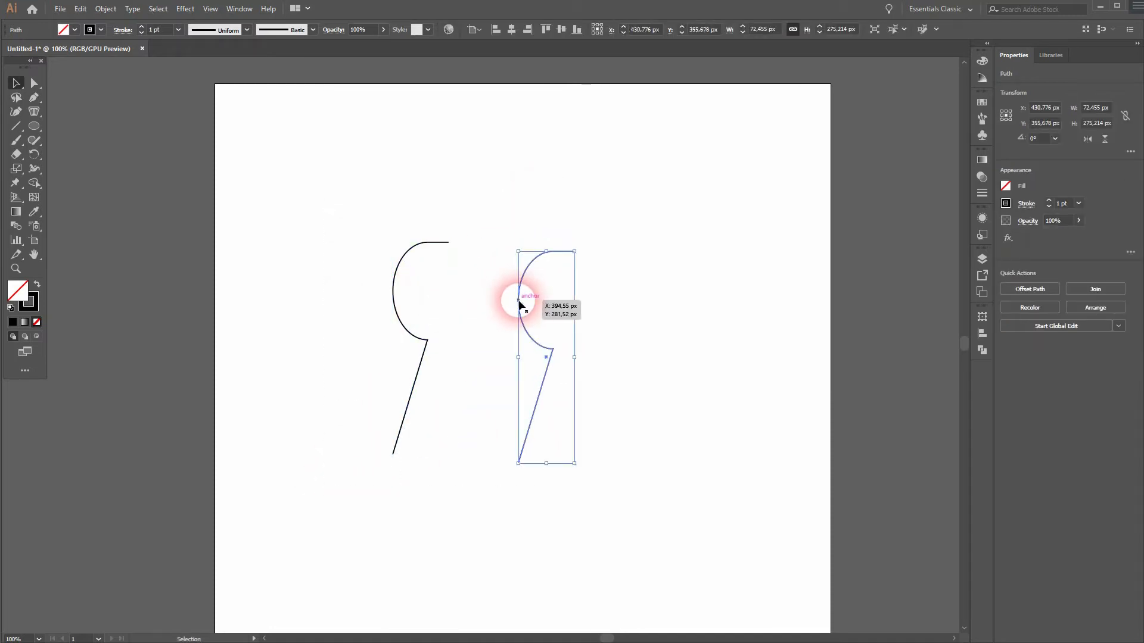
Step: Reflect the copied path vertically with the Reflect transform
right_click(519, 301)
mouse_move(617, 467)
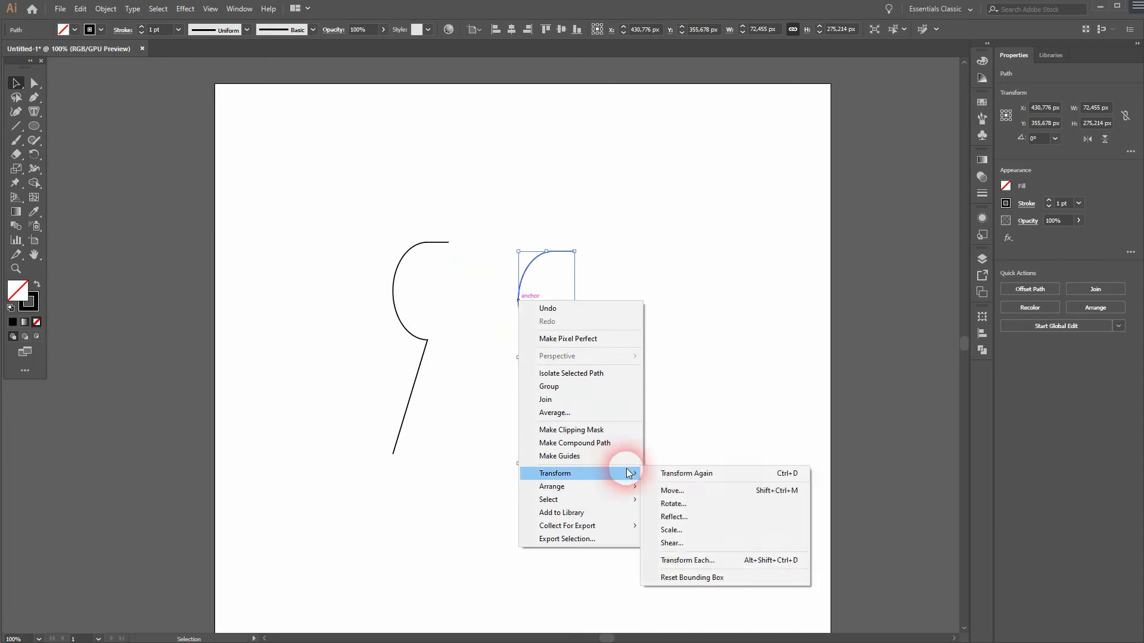
left_click(720, 510)
left_click(937, 279)
left_click(942, 278)
left_click(1005, 306)
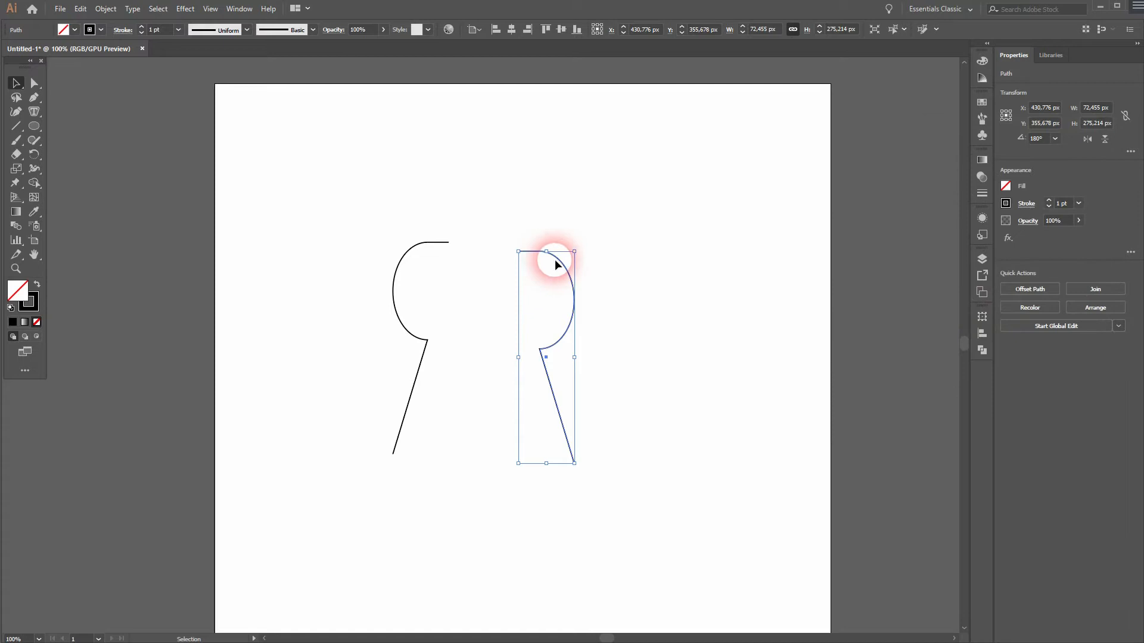
Step: Move the mirrored copy so its top end meets the original's top end, completing the keyhole outline
left_click(630, 305)
left_click_drag(624, 246, 552, 303)
left_click_drag(517, 252, 448, 243)
left_click(488, 486)
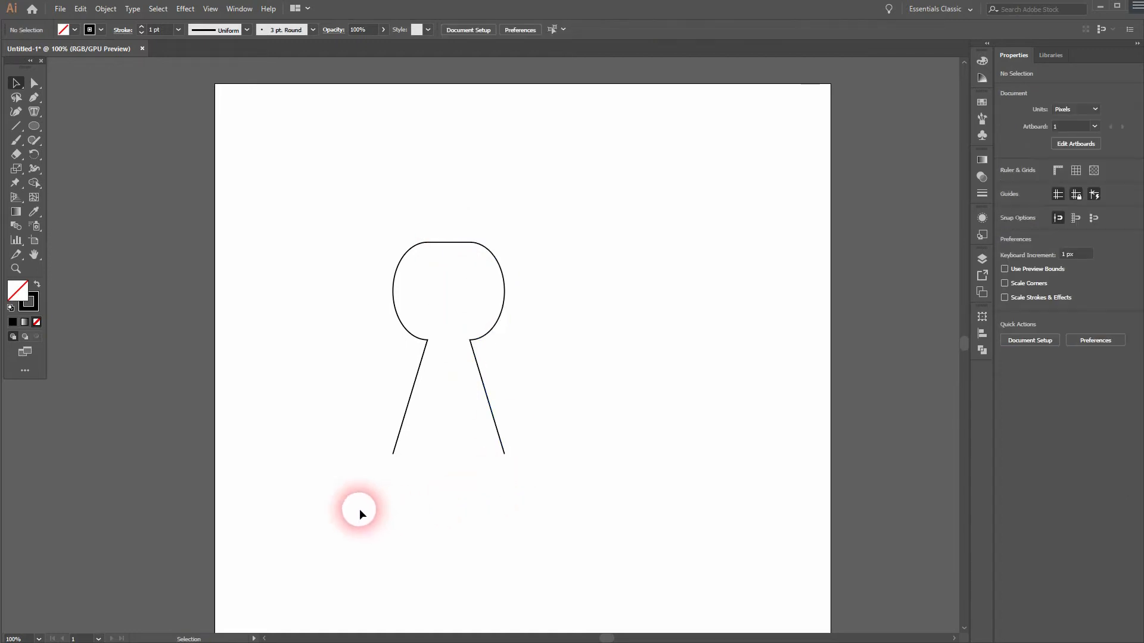
Step: Group the two keyhole halves and center the group horizontally
left_click_drag(519, 337, 521, 337)
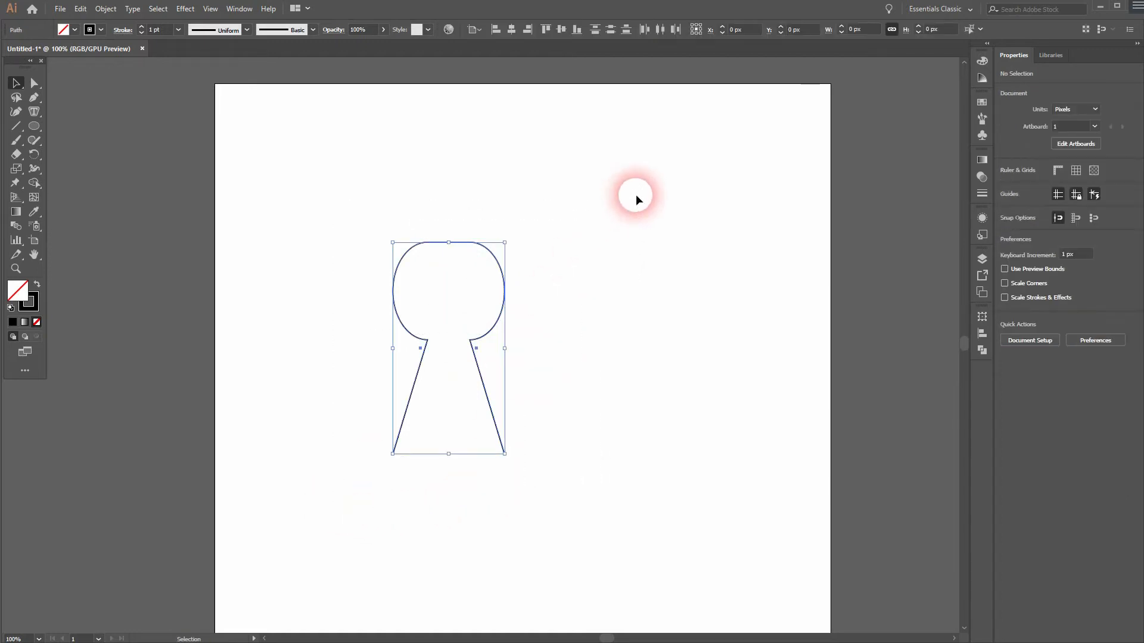
right_click(493, 258)
left_click(549, 324)
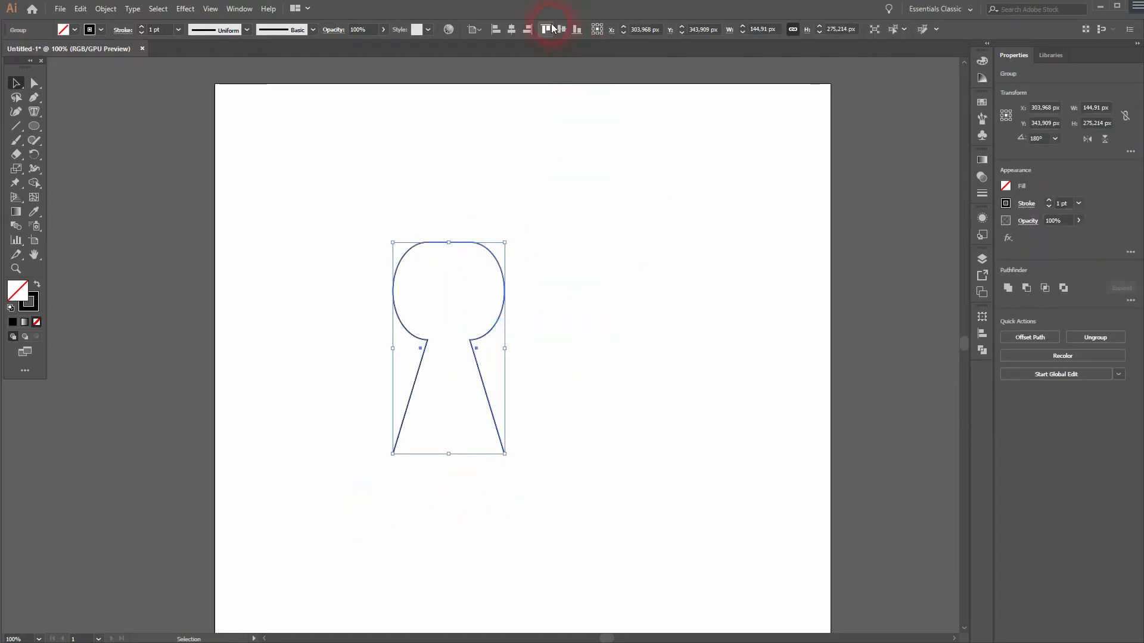
left_click(513, 30)
left_click(685, 315)
left_click_drag(685, 467, 651, 427)
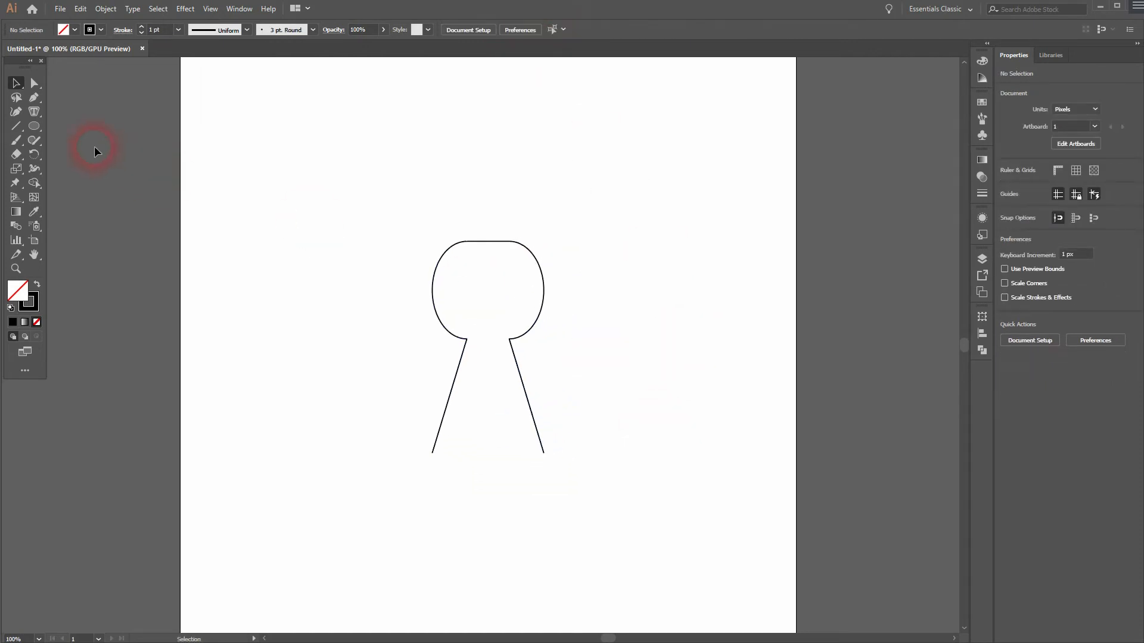
Step: Draw a vertical line down the keyhole's center extending below its bottom
left_click(16, 127)
left_click_drag(488, 347, 488, 514)
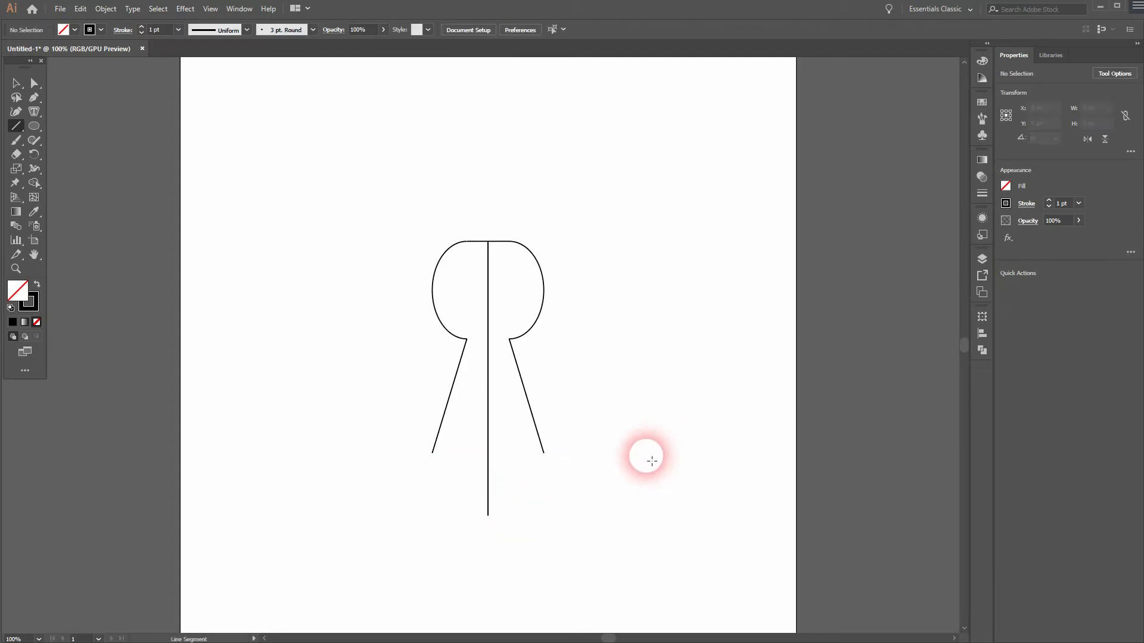
Step: Group the line with the keyhole and center them horizontally
key("v")
left_click_drag(379, 529, 605, 246)
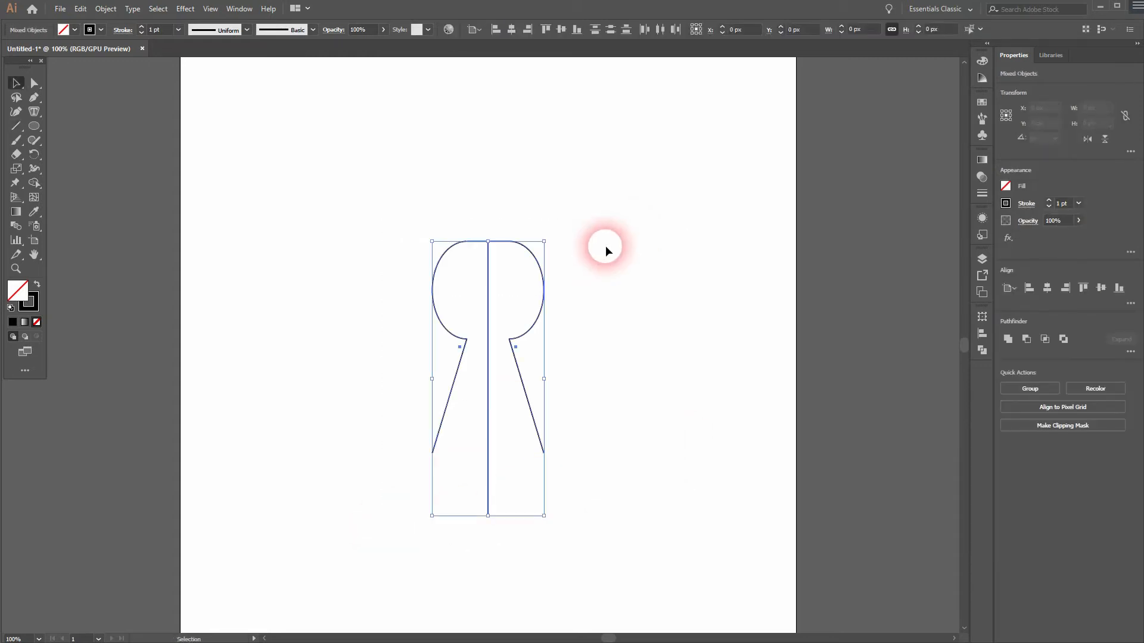
right_click(539, 253)
left_click(603, 326)
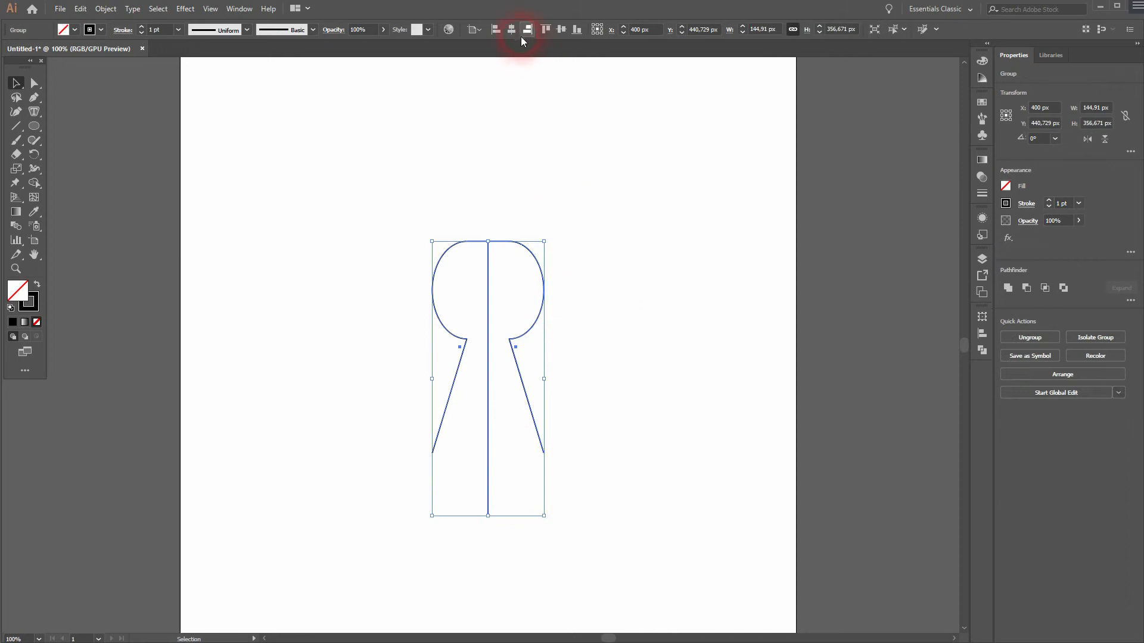
left_click(560, 30)
left_click(641, 331)
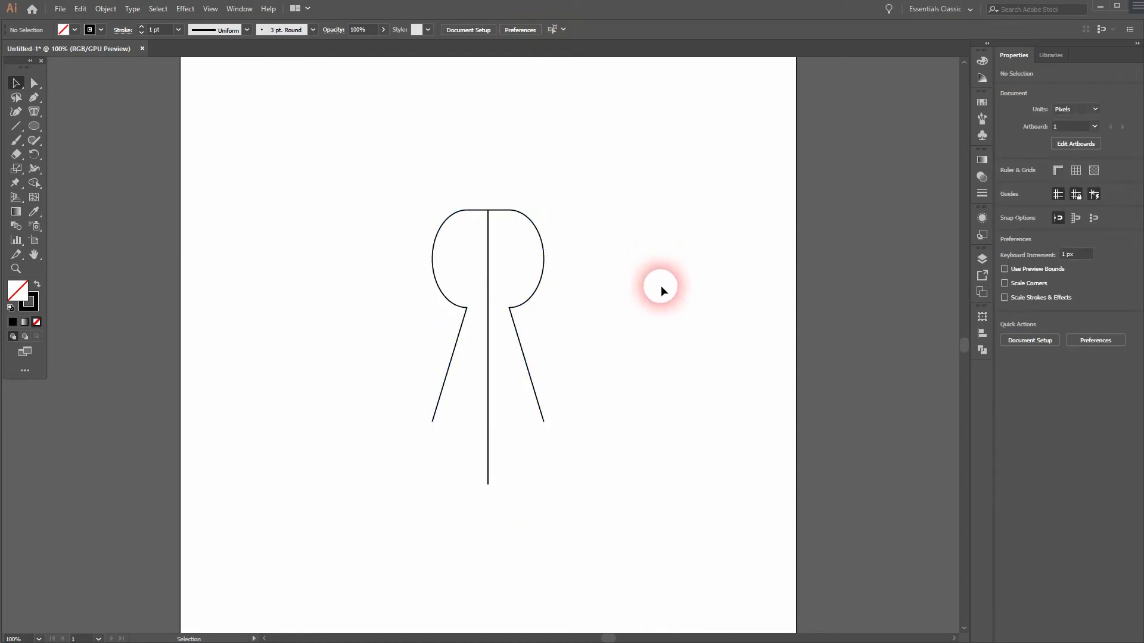
Step: Shorten the vertical line by moving its bottom endpoint slightly up
left_click(486, 471)
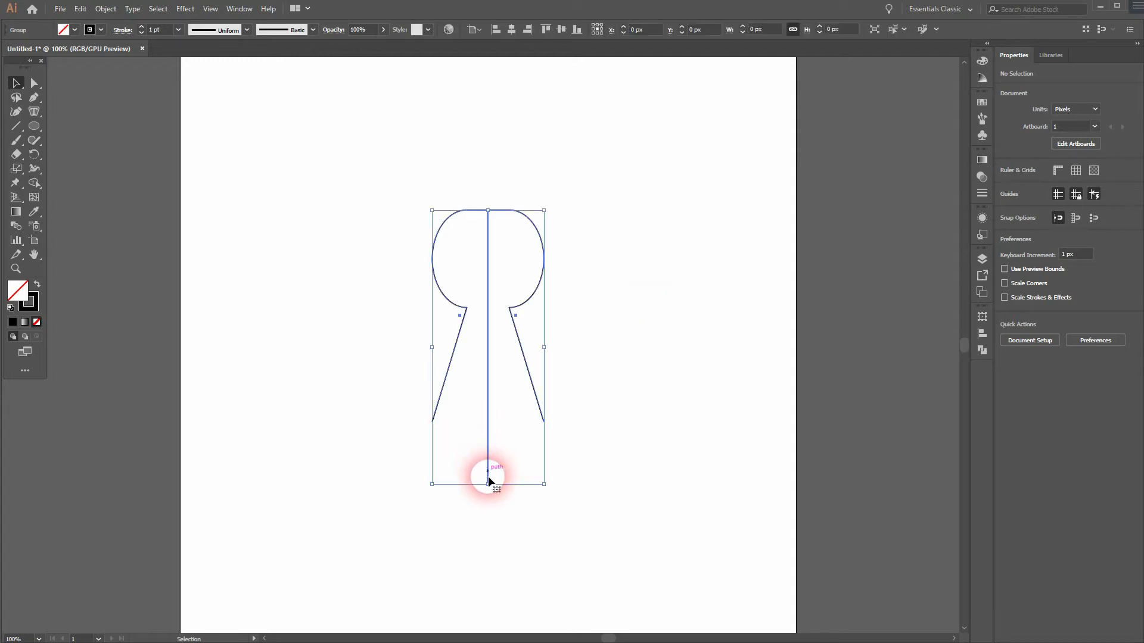
left_click(491, 501)
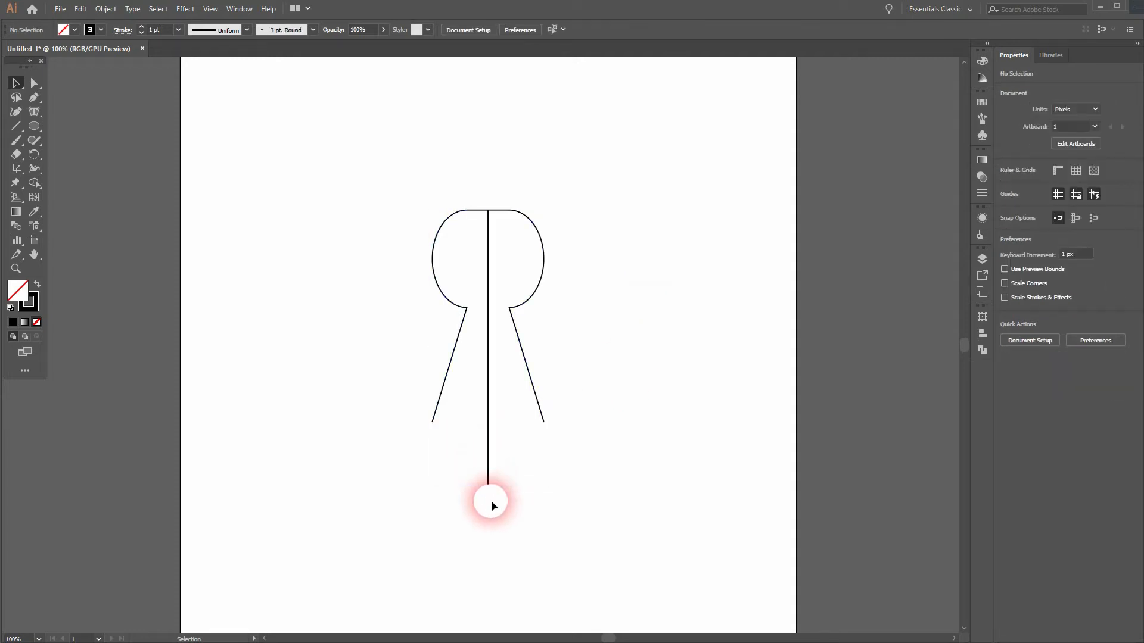
right_click(487, 468)
left_click(536, 568)
left_click(508, 469)
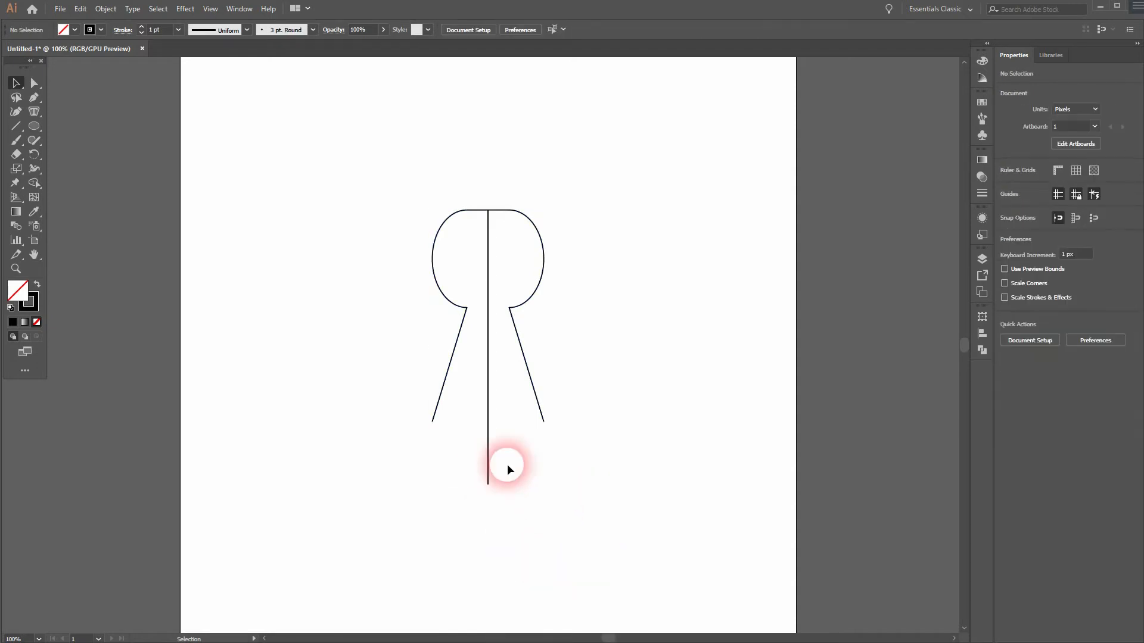
key("a")
left_click_drag(488, 483, 490, 467)
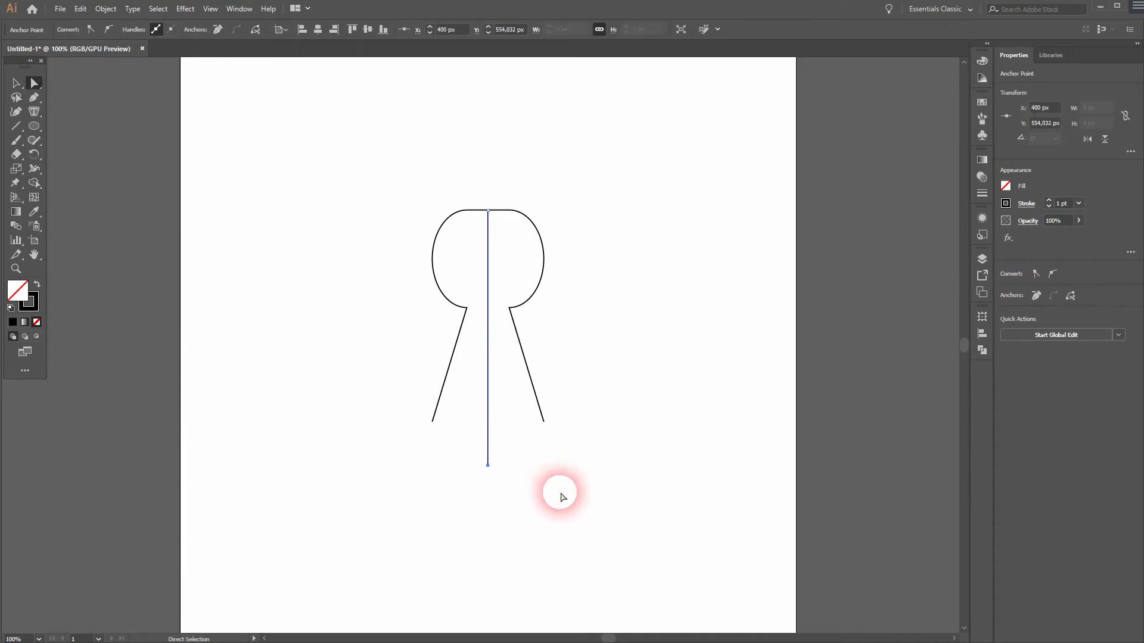
left_click(560, 492)
Step: Select the keyhole and line together and group them
key("v")
left_click_drag(370, 470, 641, 309)
right_click(544, 269)
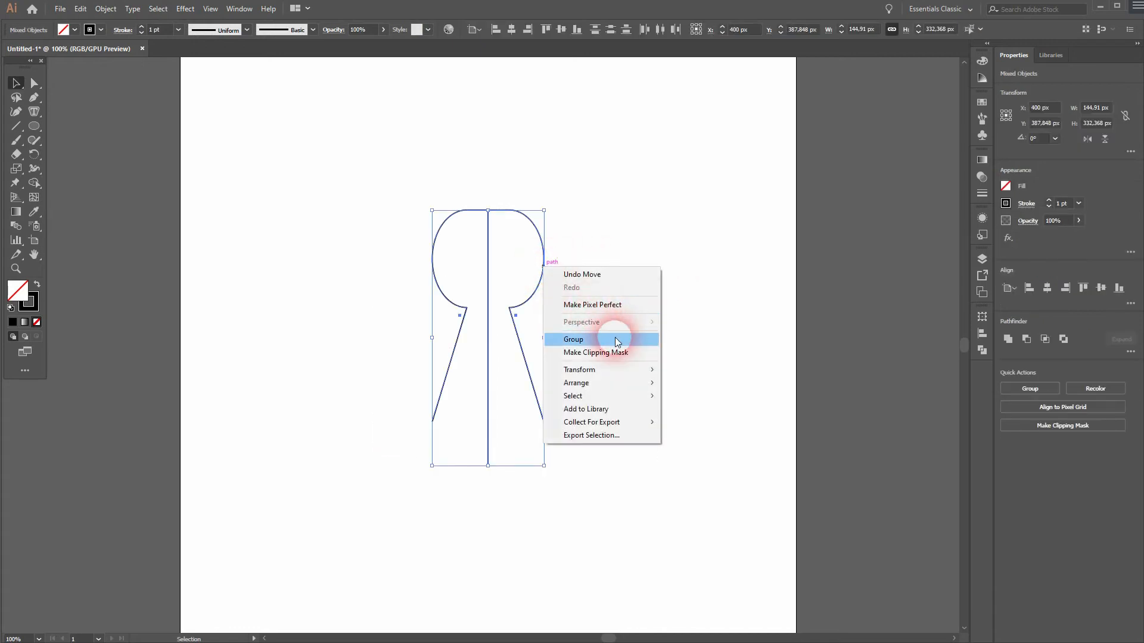
left_click(615, 339)
left_click(633, 346)
Step: Draw a rectangle about 296 by 326 px around the keyhole
left_click_drag(37, 122, 76, 122)
left_click_drag(377, 190, 605, 441)
Step: Align the rectangle and keyhole group on their horizontal and vertical centers
key("v")
left_click_drag(327, 472, 695, 256)
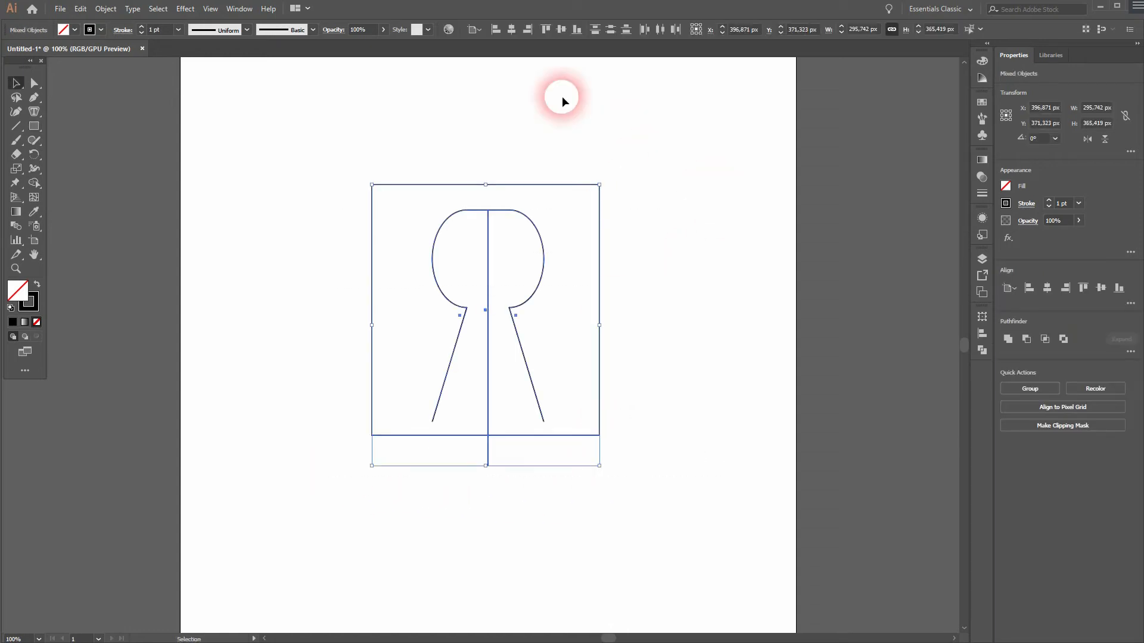
left_click(513, 30)
left_click(561, 29)
left_click(675, 349)
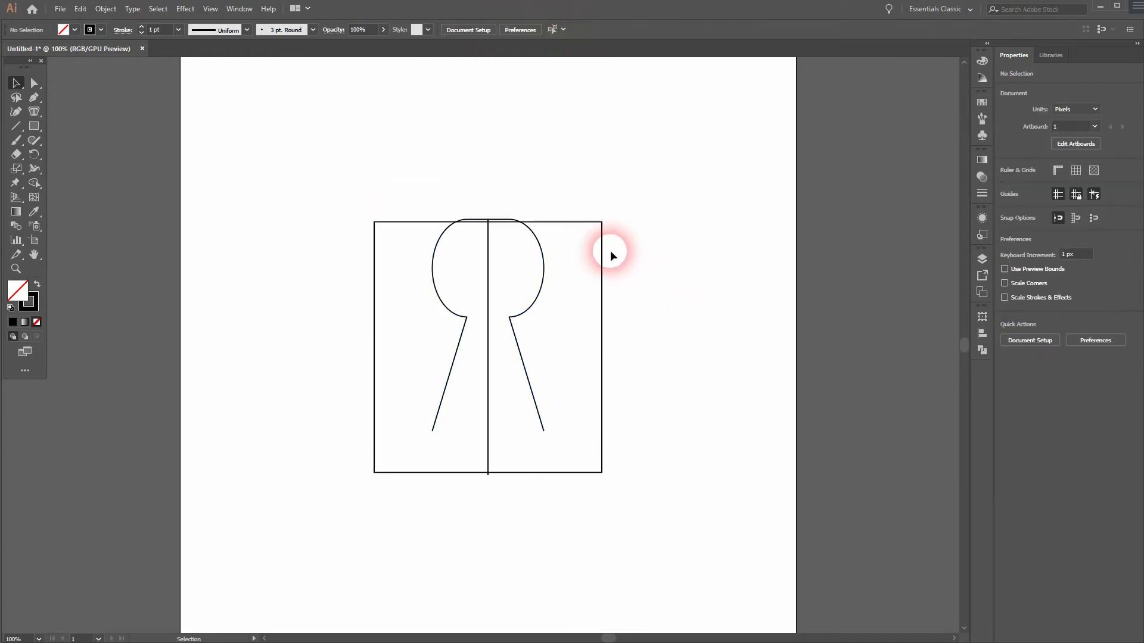
Step: Nudge the rectangle up six steps
left_click(584, 223)
key("Up")
key("Up")
key("Up")
key("Up")
key("Up")
key("Up")
key("Up")
key("Up")
key("Up")
key("Up")
key("Up")
key("Up")
key("Up")
key("Up")
key("Up")
key("Up")
key("Up")
key("Up")
key("Up")
key("Up")
key("Up")
key("Up")
key("Up")
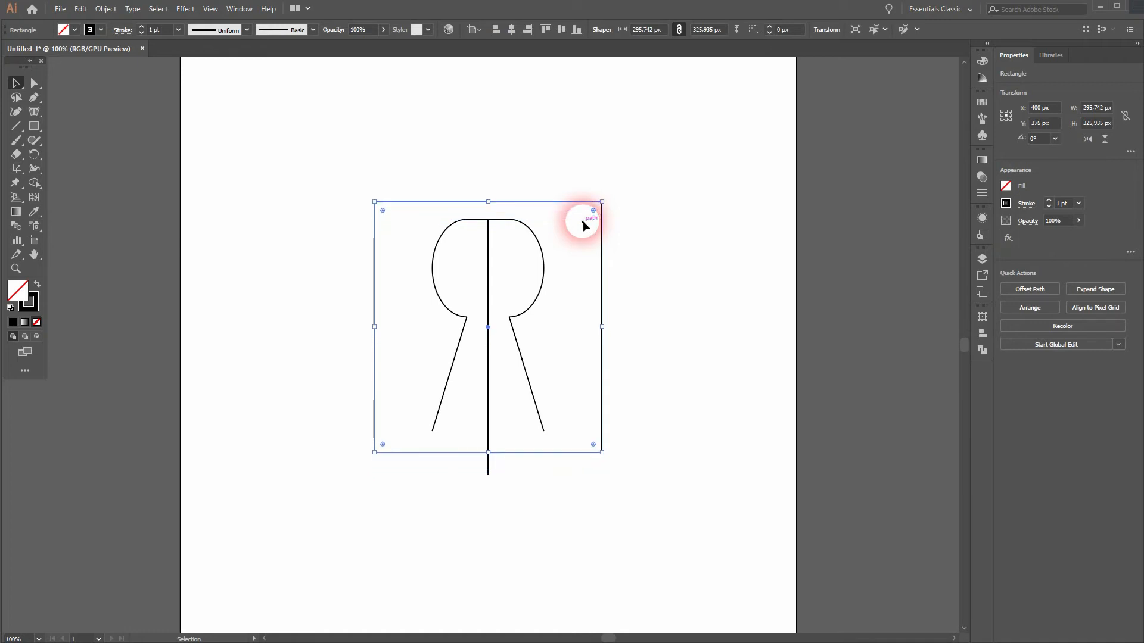
left_click(679, 274)
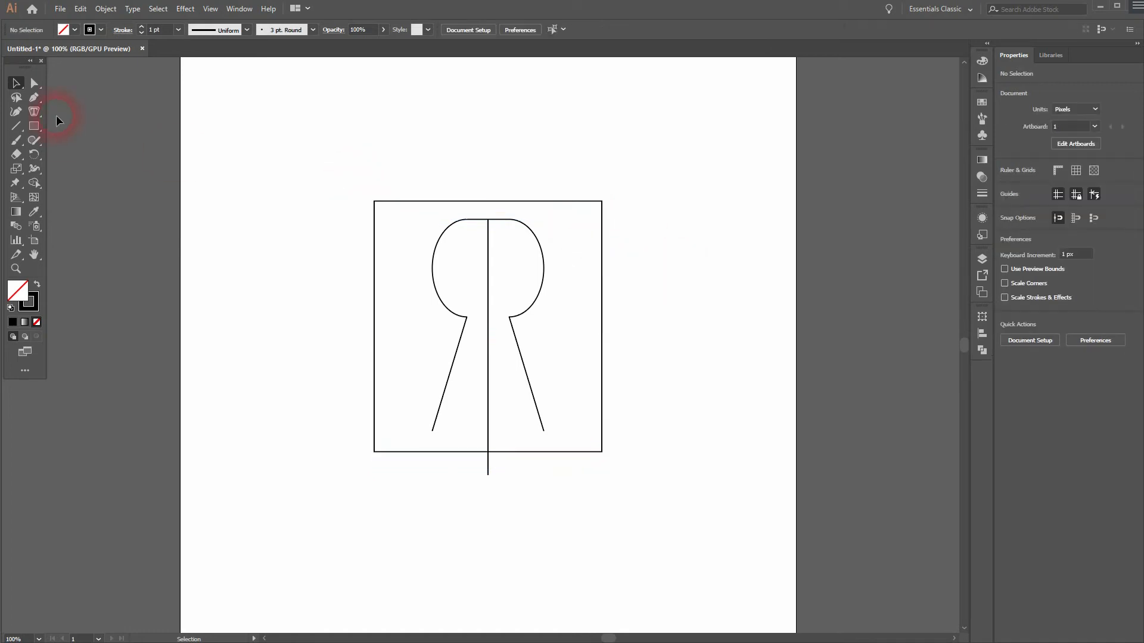
Step: Choose the Rectangle tool and set a red fill with no stroke
left_click(34, 125)
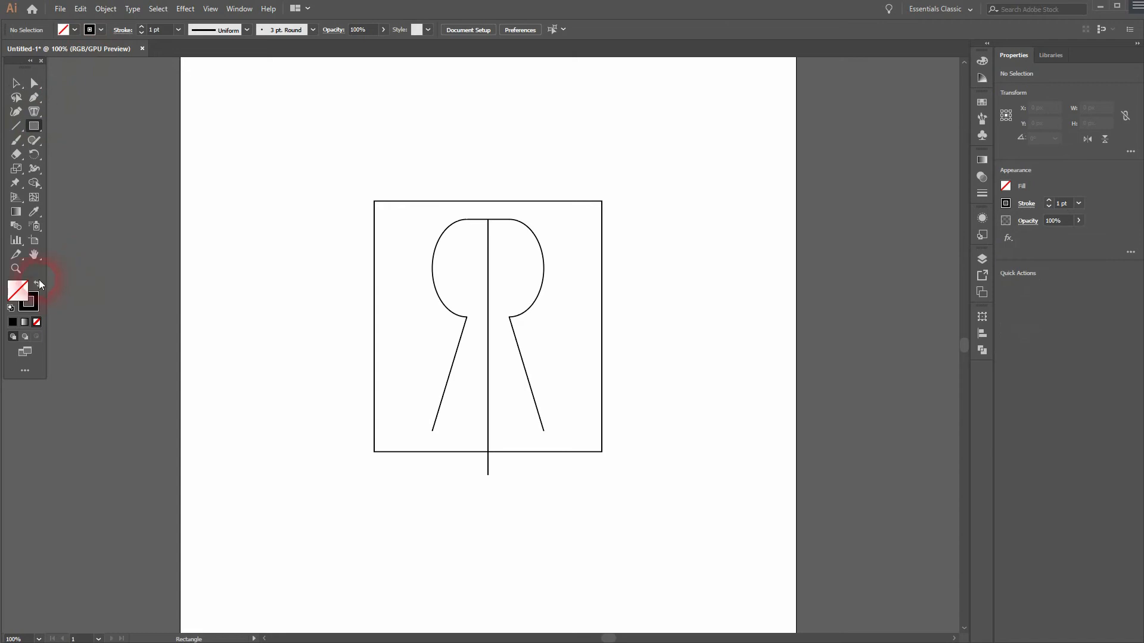
left_click(38, 284)
left_click(74, 30)
left_click(53, 49)
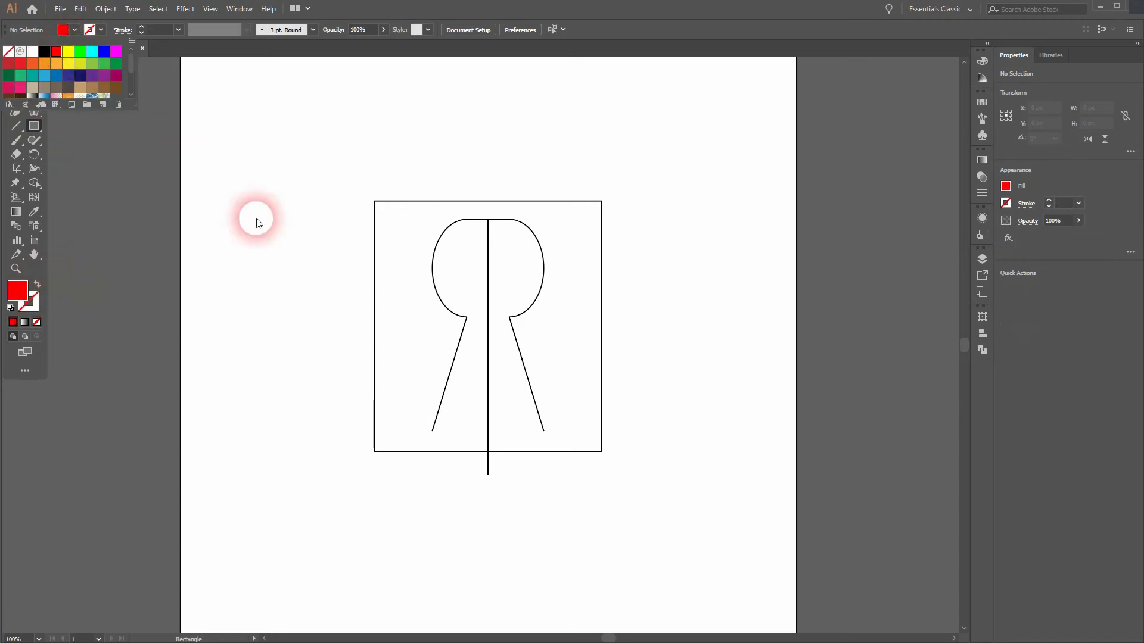
Step: Draw a small red rectangle about 9 by 24 px between the frame's top edge and the top of the keyhole
scroll(521, 242, "up", 4)
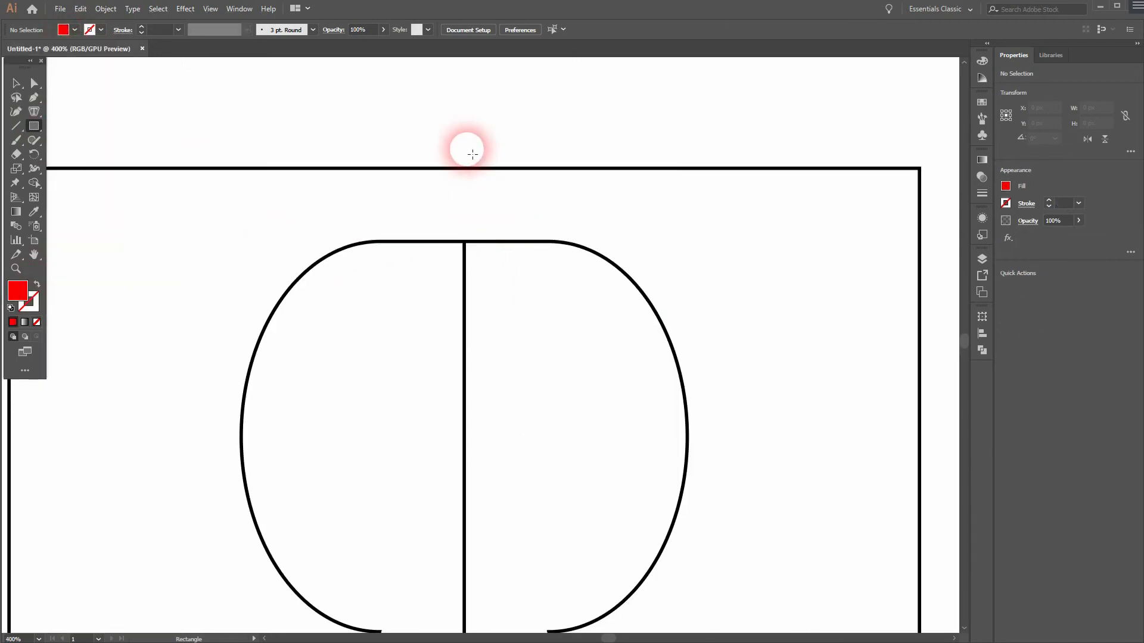
left_click_drag(466, 173, 490, 241)
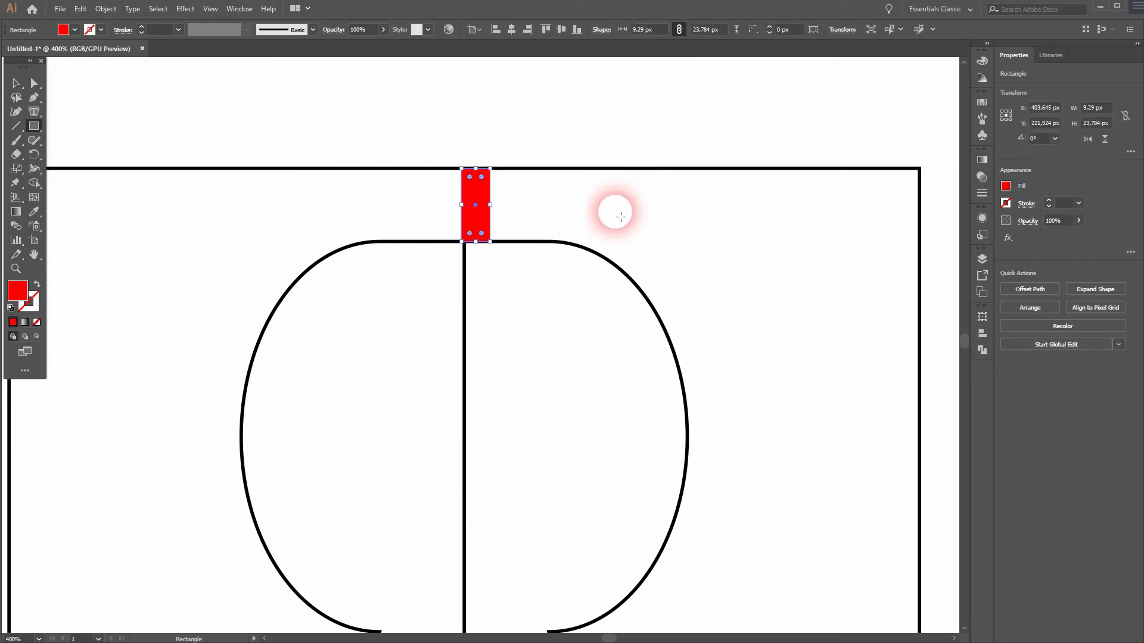
key("v")
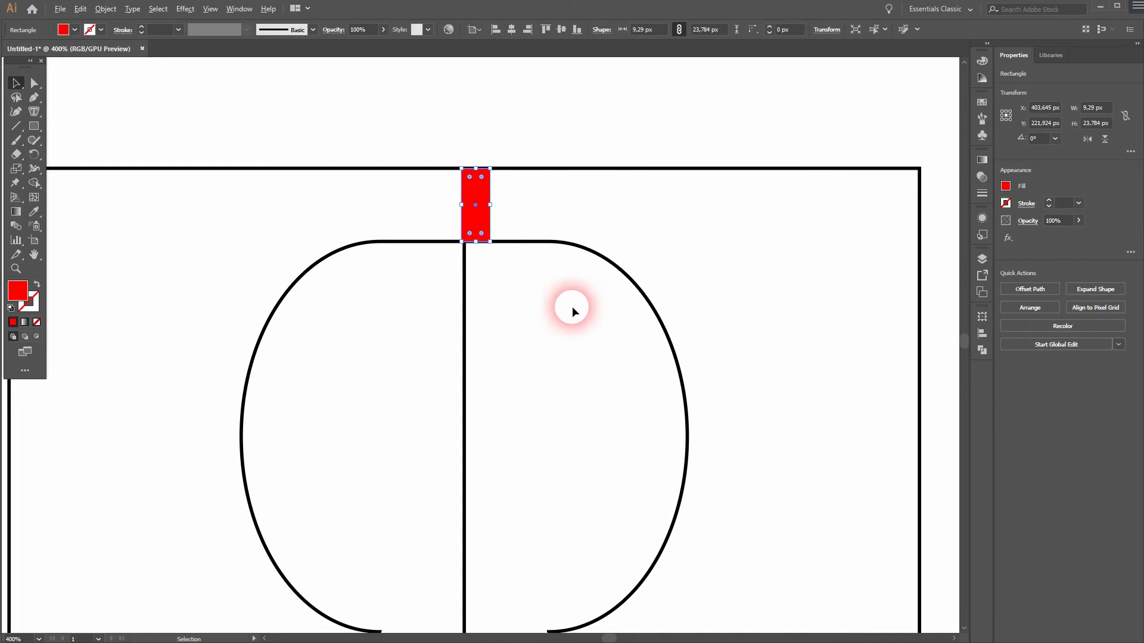
Step: Place a copy of the red rectangle, rotated 90°, at the bottom end of the keyhole's left leg
scroll(572, 306, "down", 1)
left_click_drag(550, 328, 652, 282)
left_click_drag(633, 128, 368, 428)
left_click_drag(395, 528, 401, 263)
left_click_drag(360, 156, 463, 508)
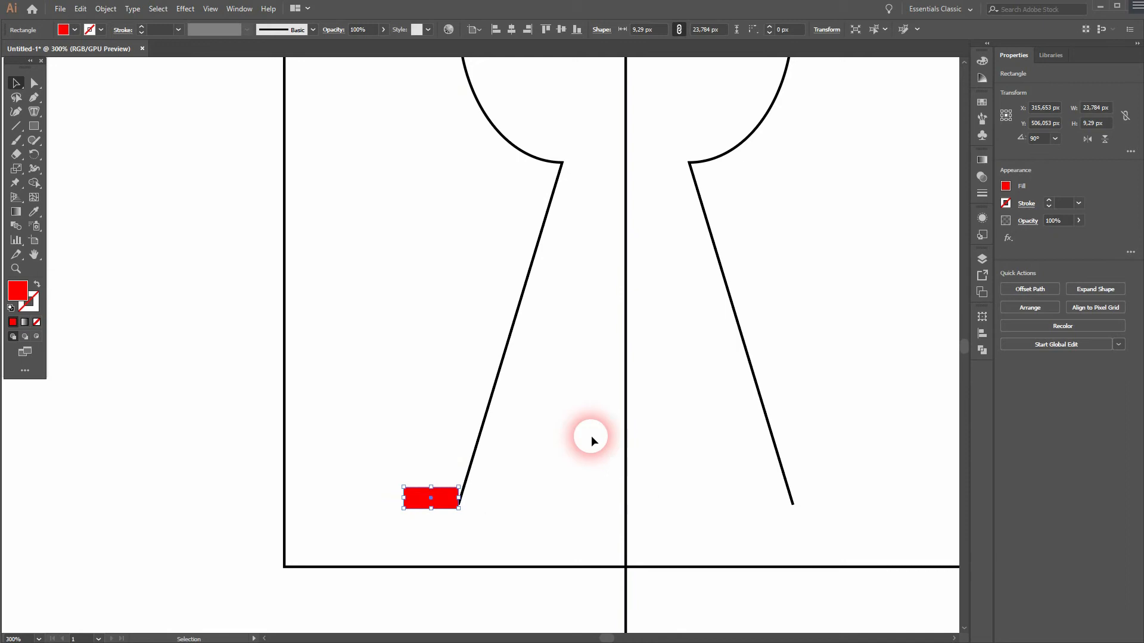
scroll(563, 327, "down", 3)
left_click_drag(662, 289, 590, 365)
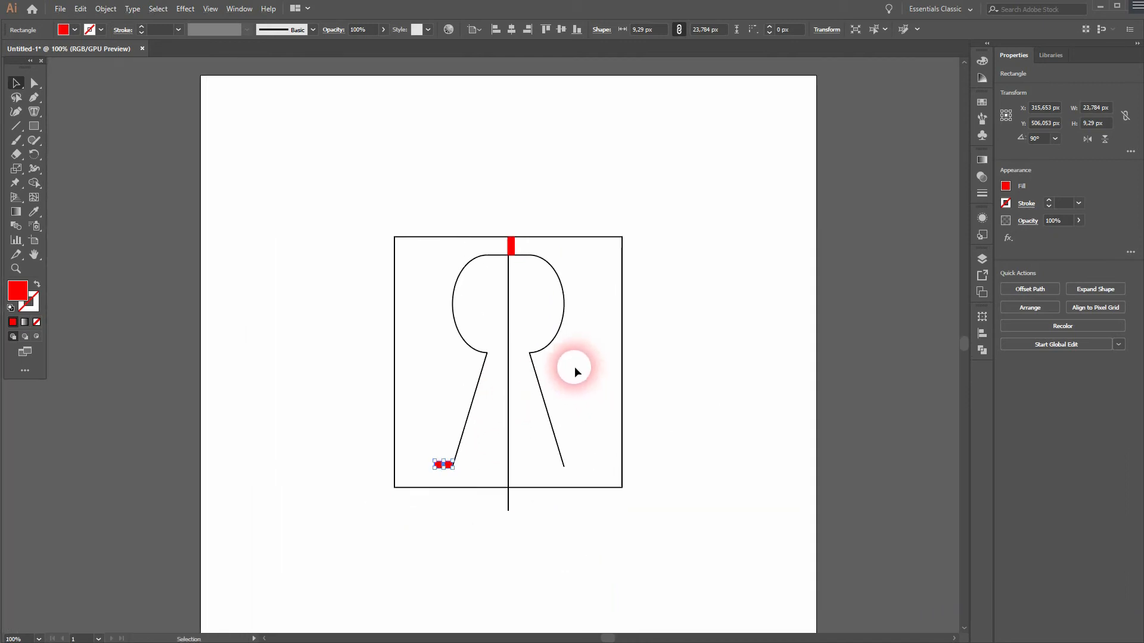
Step: Narrow the frame rectangle by moving its left edge in to the lower red marker, about 192 px wide
scroll(506, 383, "up", 2)
left_click(339, 337)
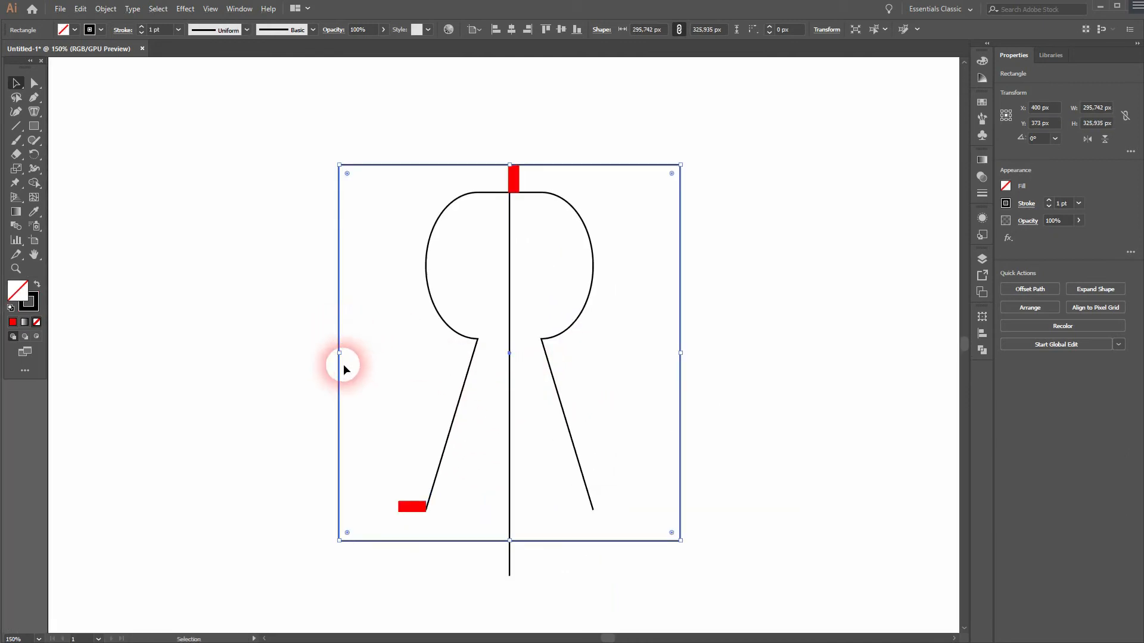
left_click_drag(339, 353, 398, 370)
left_click(752, 398)
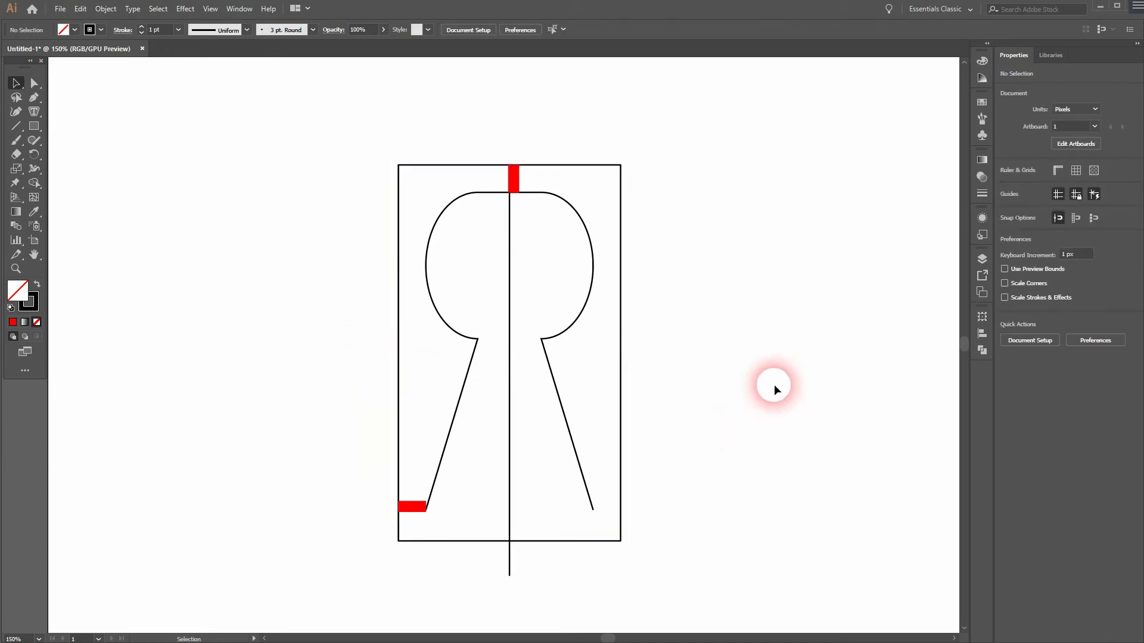
Step: Delete both red marker rectangles
scroll(739, 373, "down", 1)
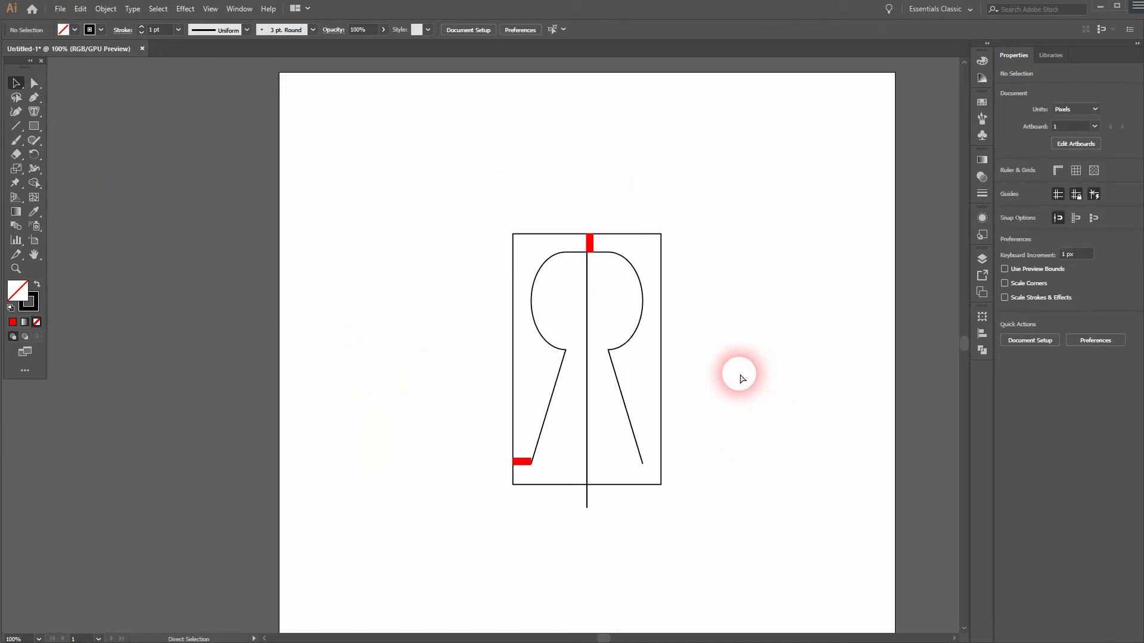
key("ctrl+0")
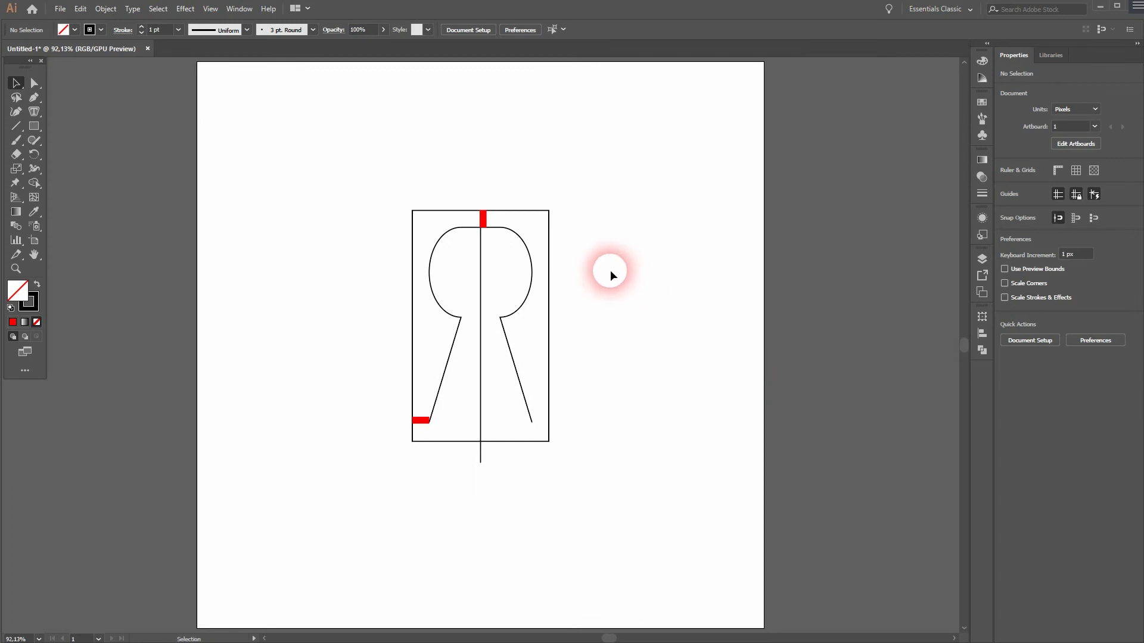
left_click(423, 421)
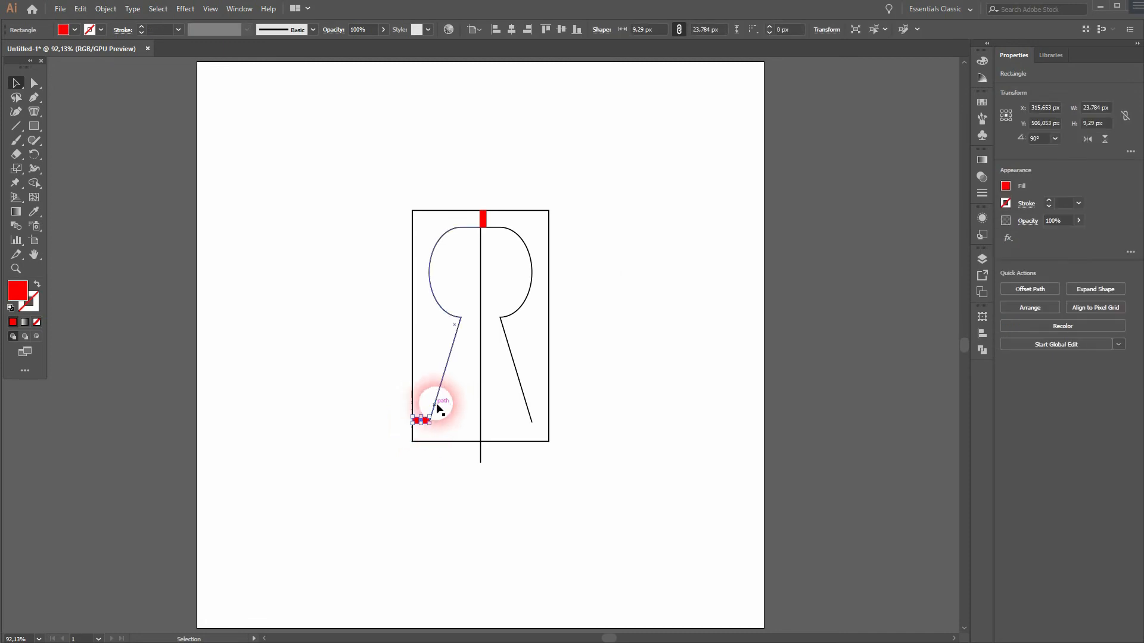
key("Delete")
left_click(483, 219)
key("Delete")
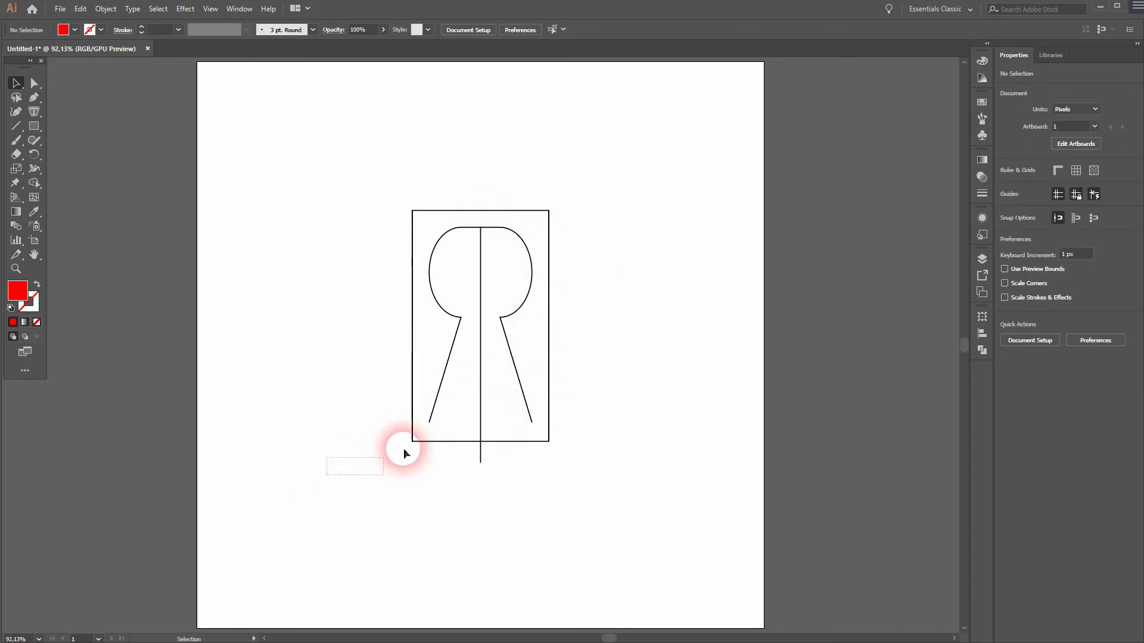
Step: Select all shapes and scale them shorter vertically, making the frame about 249 px tall
left_click_drag(340, 470, 619, 355)
mouse_move(481, 463)
left_mouse_down()
mouse_move(490, 429)
mouse_move(481, 404)
left_mouse_up()
left_click(569, 456)
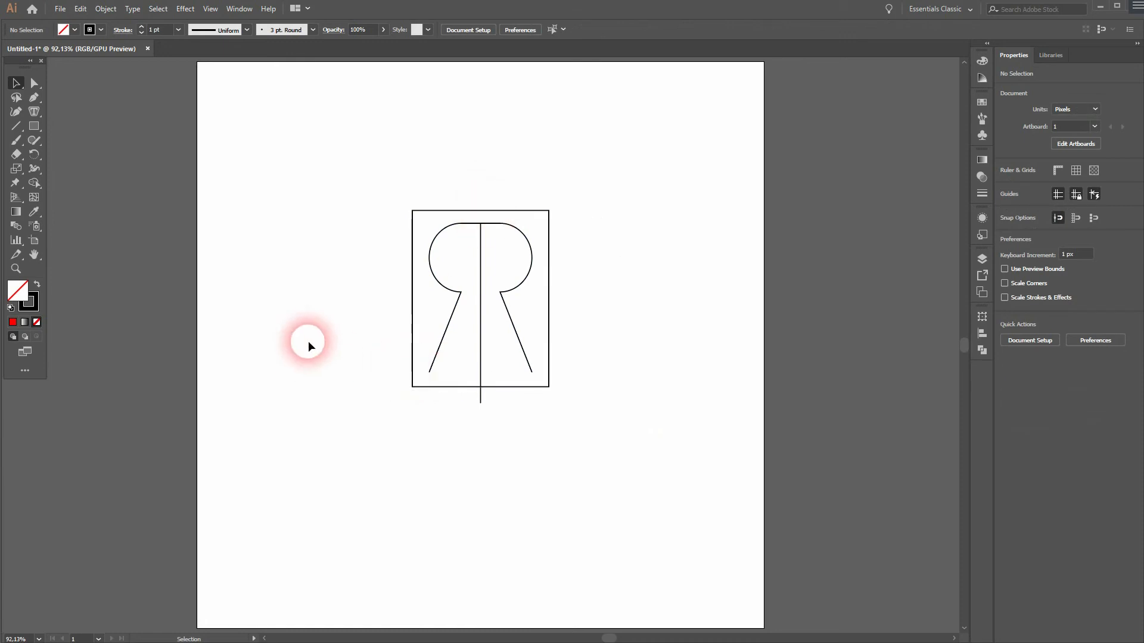
left_click(34, 98)
left_click(109, 111)
key("ctrl+1")
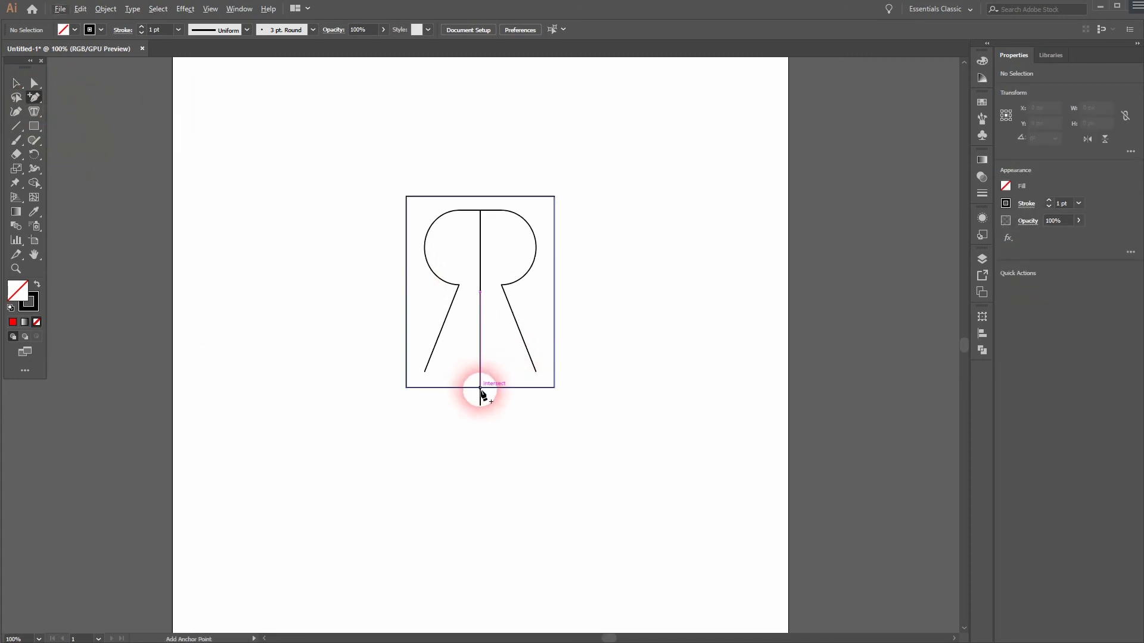
scroll(480, 388, "up", 1)
left_click(16, 83)
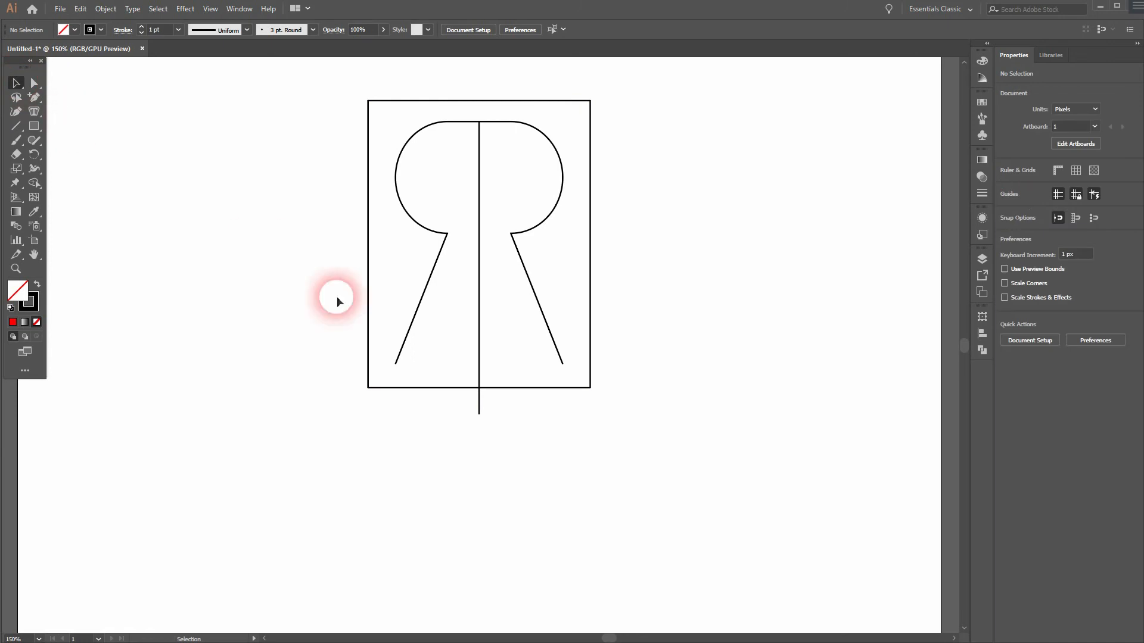
left_click(370, 324)
right_click(367, 324)
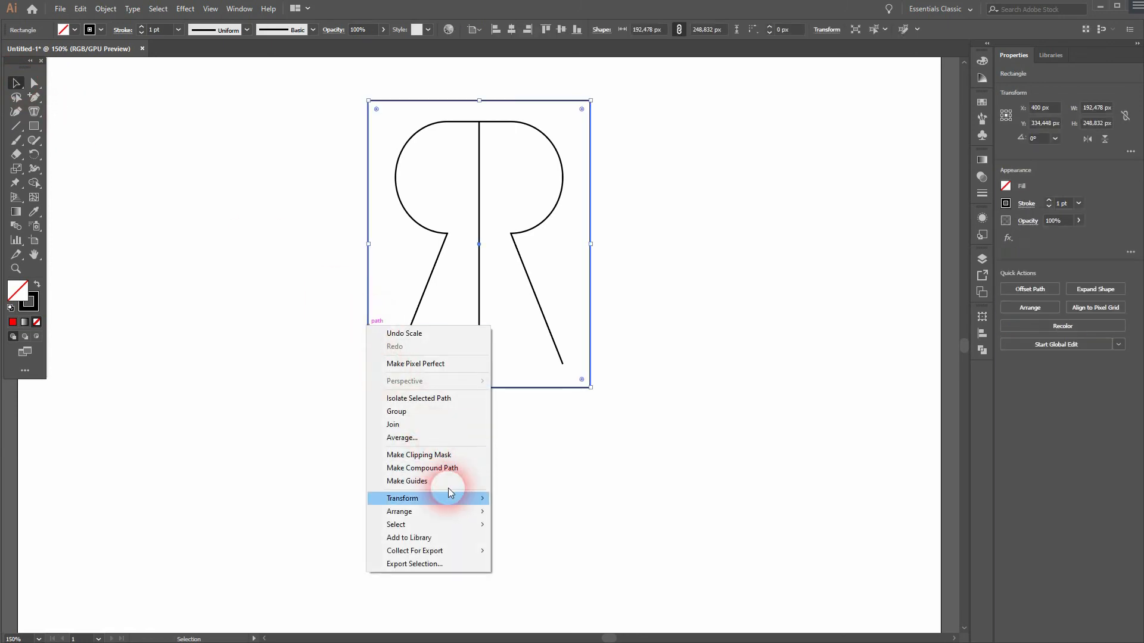
mouse_move(454, 514)
left_click(566, 511)
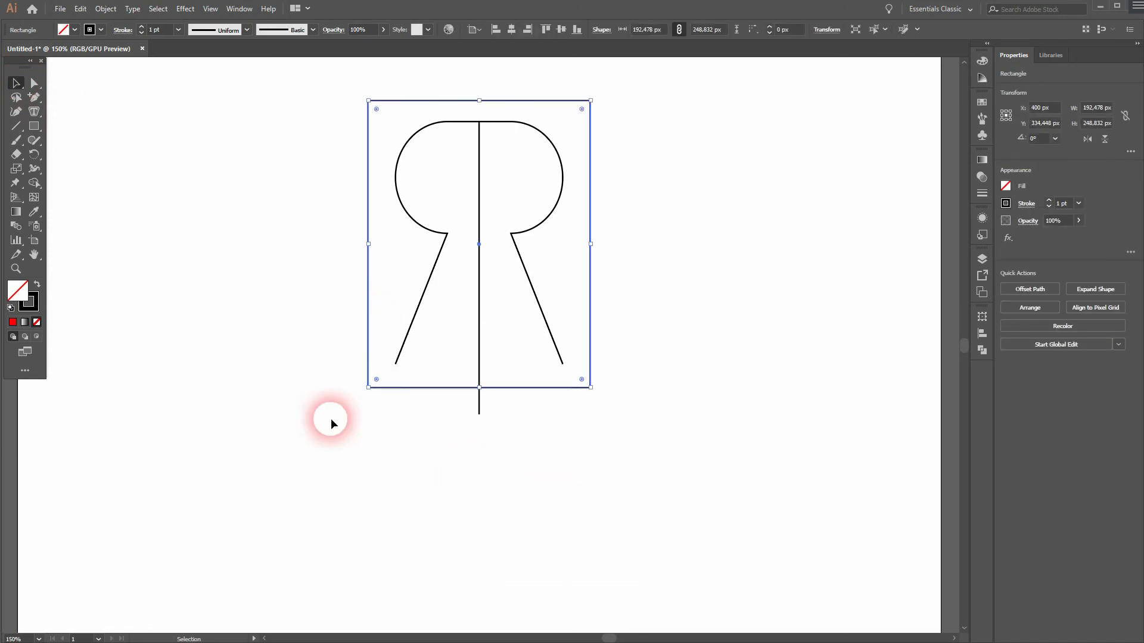
left_click(186, 292)
Step: Add an anchor point at the bottom center of the frame and pull it down to form a pointed base
left_click(34, 97)
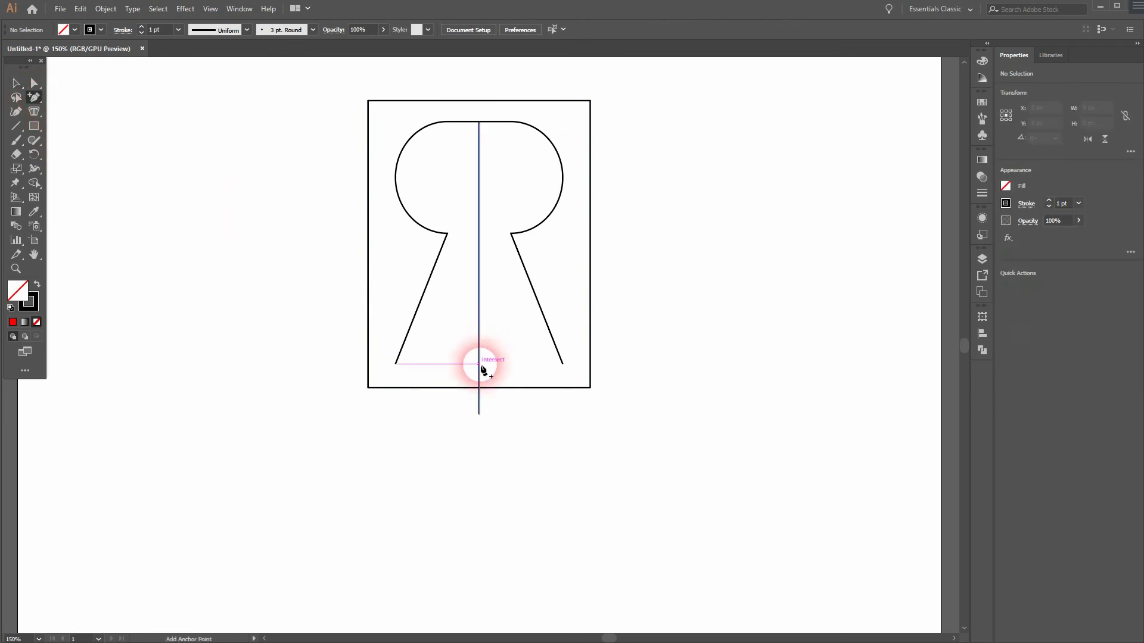
left_click(479, 388)
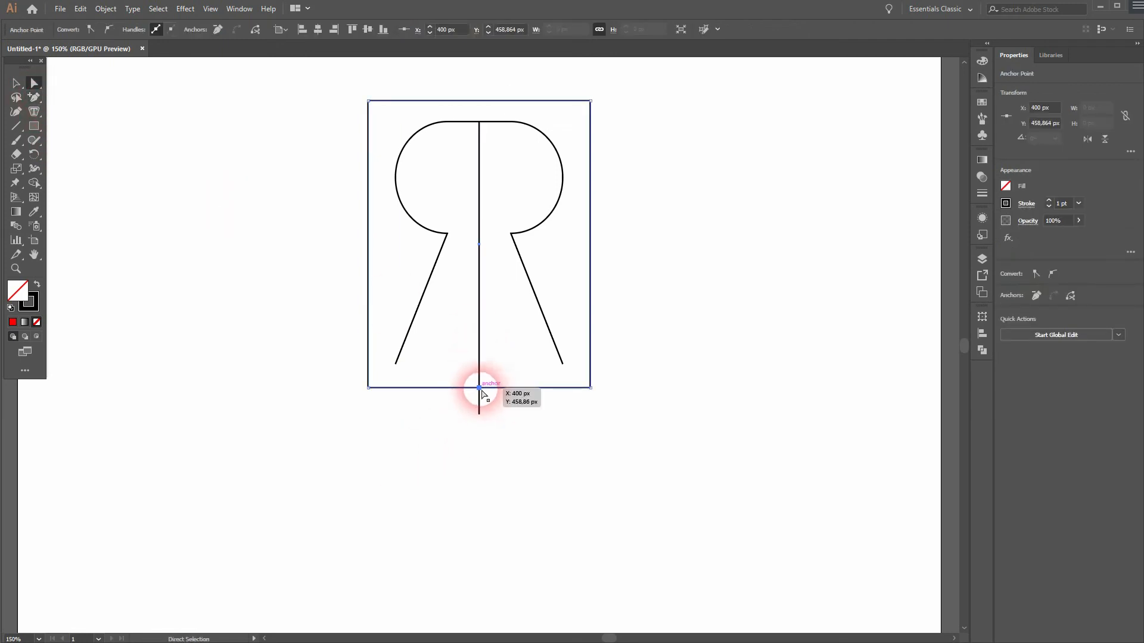
left_click_drag(481, 390, 482, 416)
left_click(707, 463)
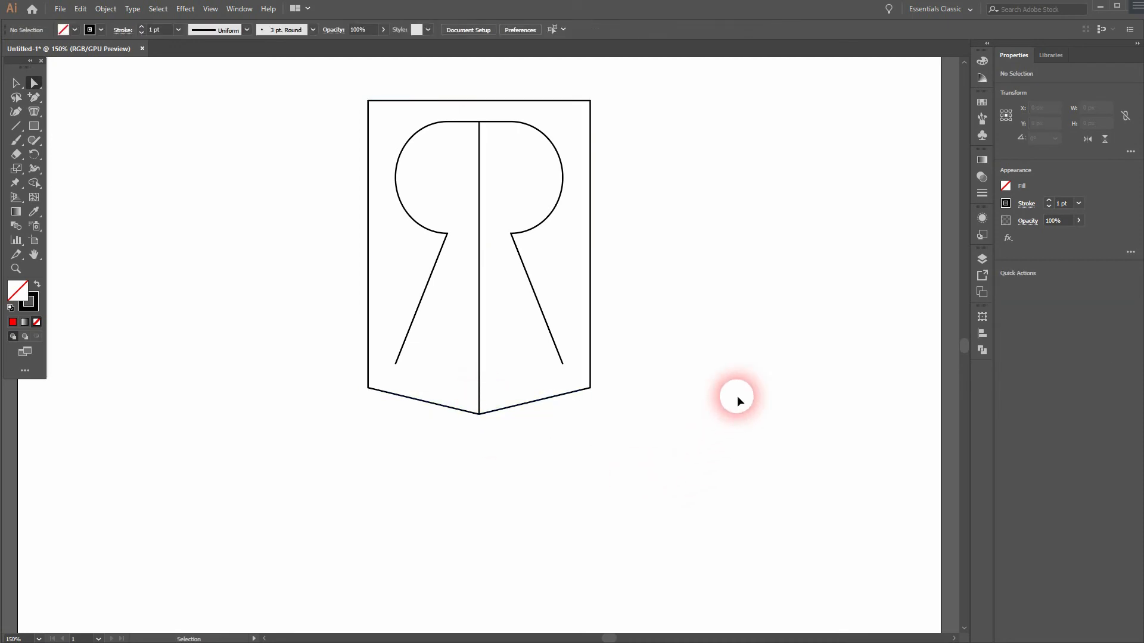
Step: Select all paths and set their stroke weight to 6 pt
key("ctrl+0")
mouse_move(350, 480)
left_mouse_down()
mouse_move(417, 369)
mouse_move(664, 119)
left_mouse_up()
left_click(142, 27)
left_click(142, 27)
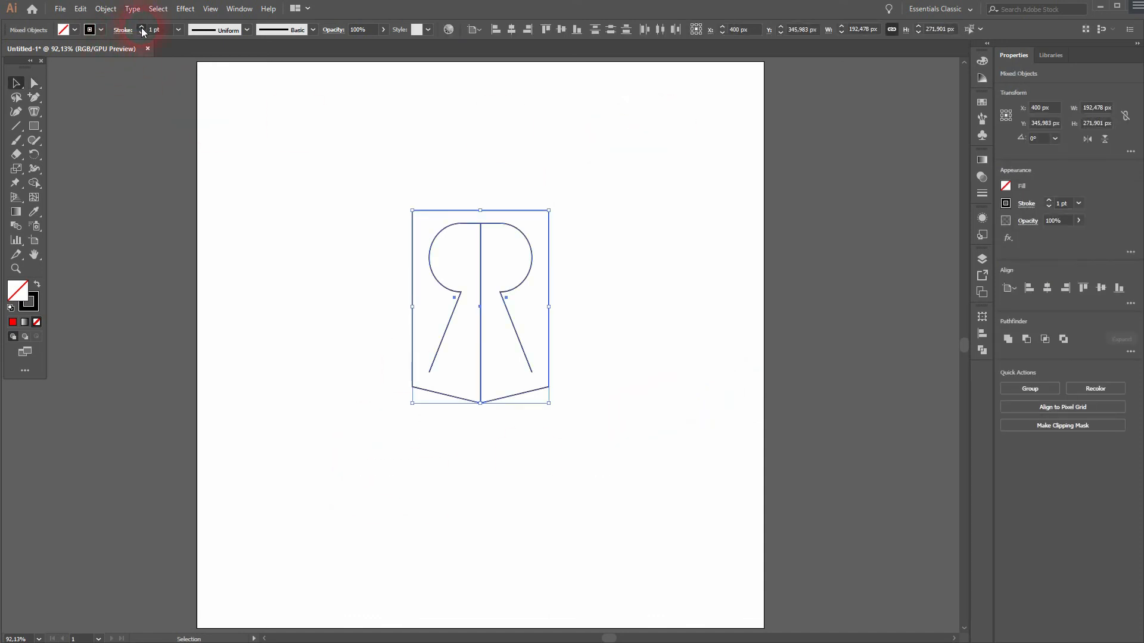
left_click(142, 26)
left_click(142, 27)
left_click(142, 27)
left_click(142, 27)
left_click(142, 28)
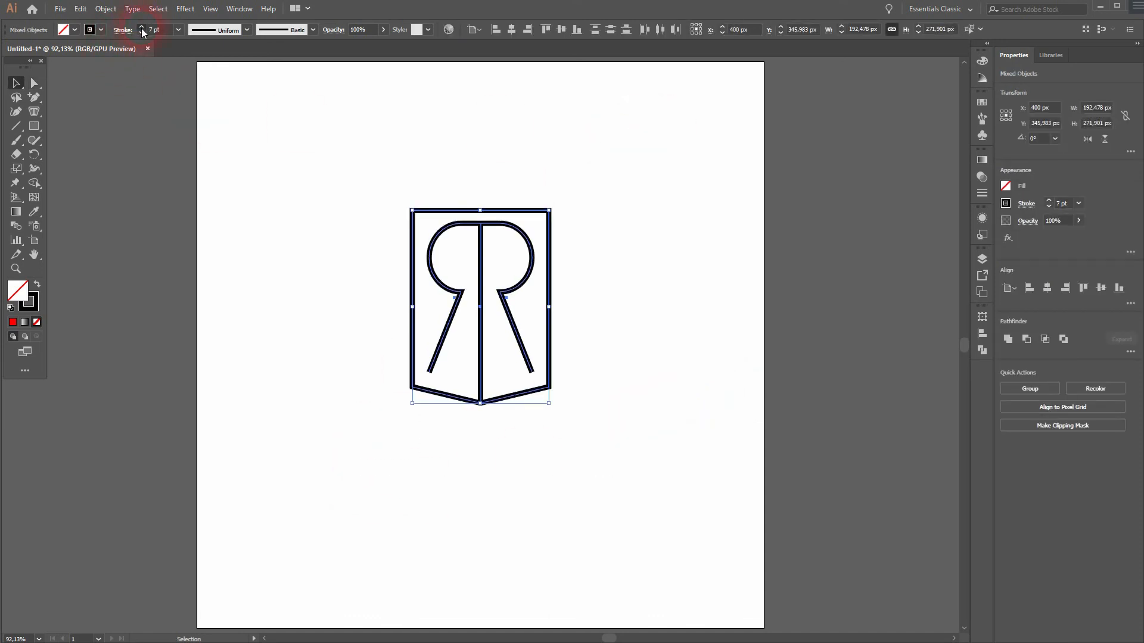
left_click(142, 33)
left_click(141, 32)
Step: Set the stroke color of all paths to the dark blue swatch
left_click(102, 29)
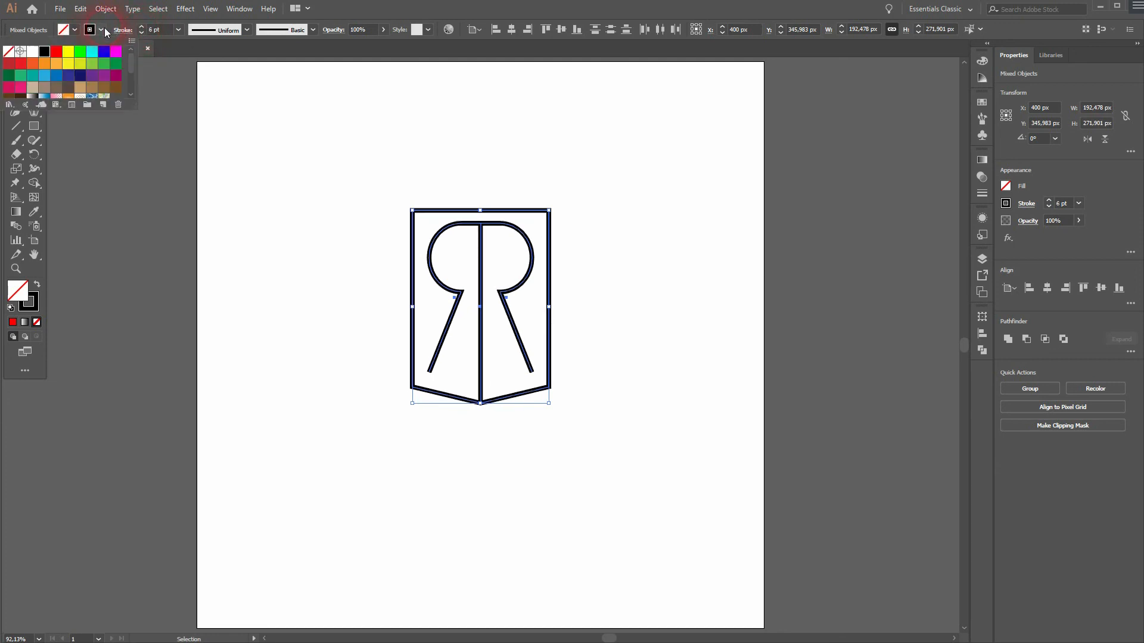
left_click(69, 75)
left_click(411, 356)
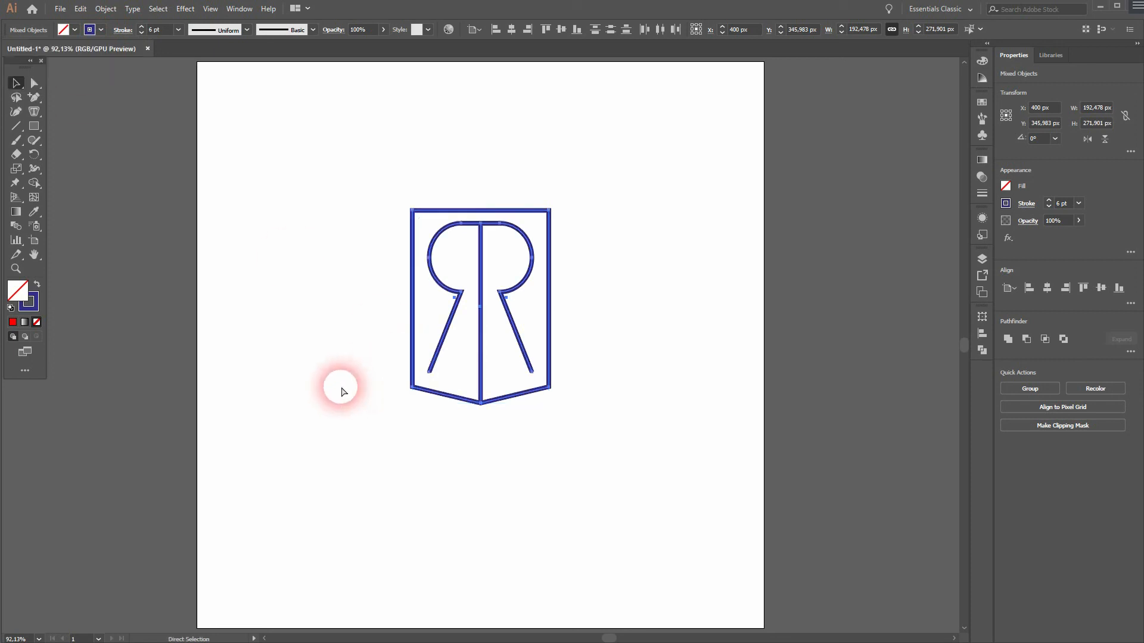
left_click(340, 385)
Step: Group all the paths and center the group vertically on the artboard
left_click_drag(332, 448, 678, 170)
right_click(554, 273)
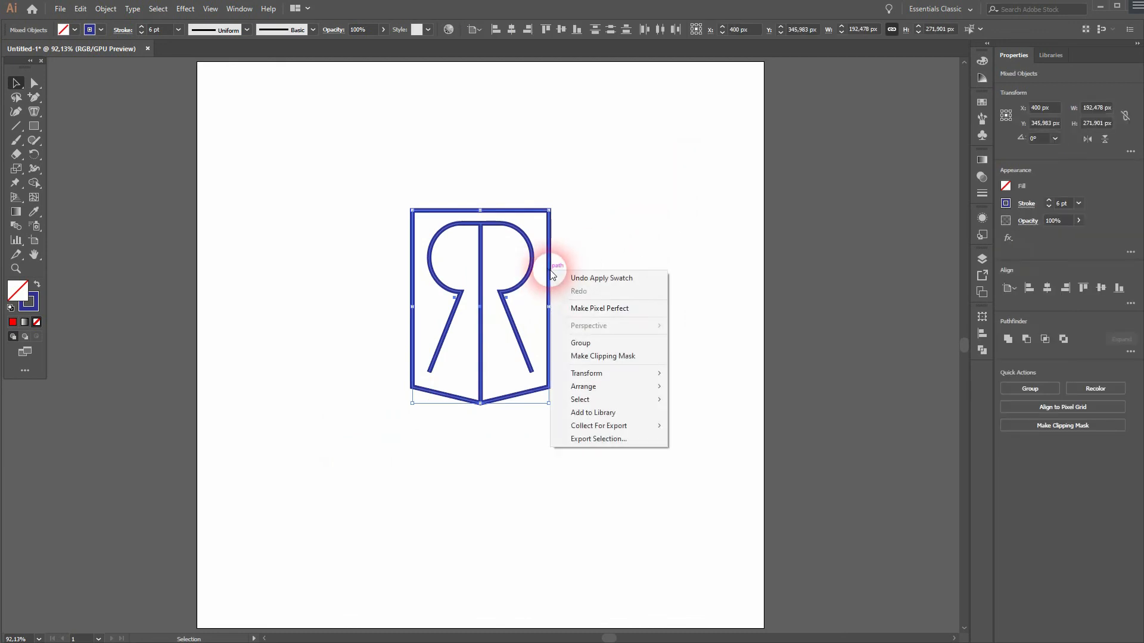
left_click(583, 341)
left_click(561, 30)
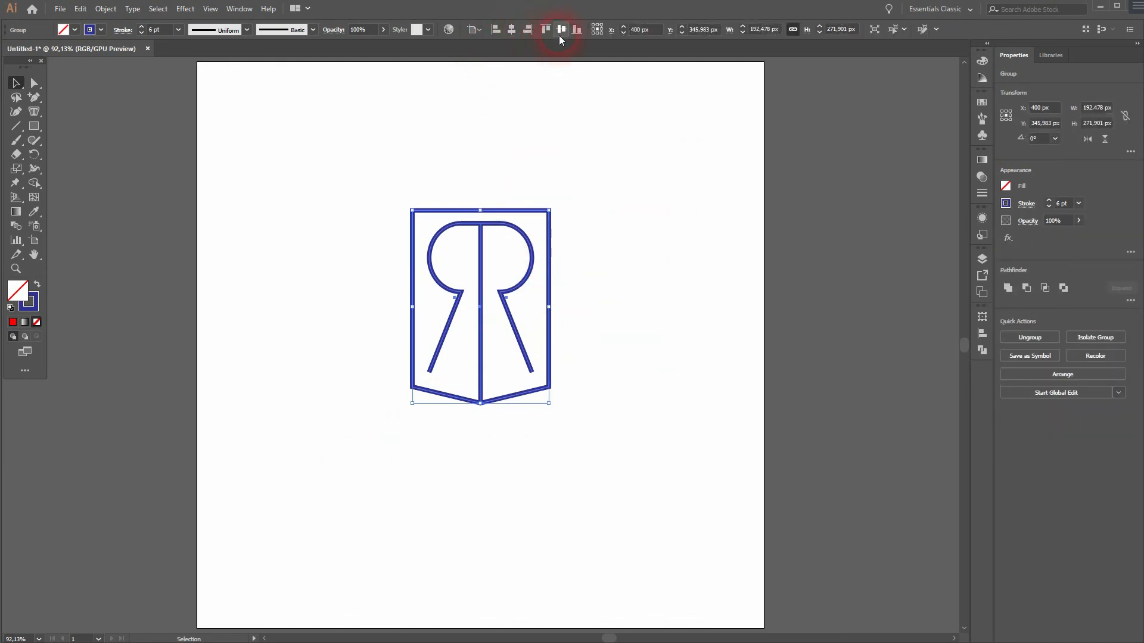
left_click(685, 362)
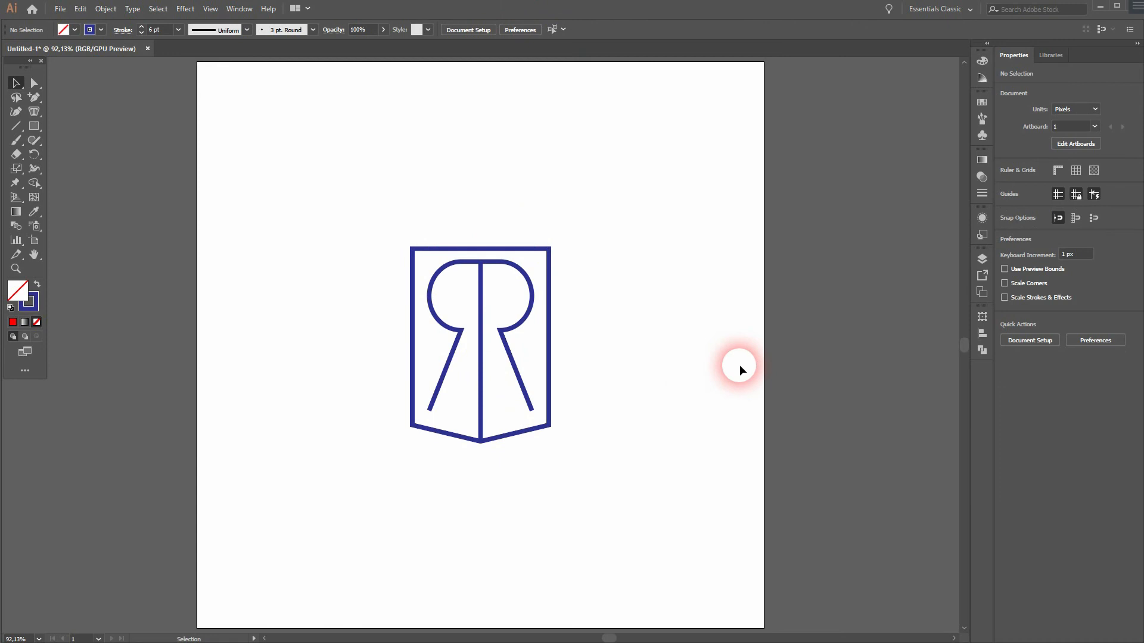
Step: Scale the group slightly shorter by pulling its bottom edge up
left_click_drag(348, 486, 671, 277)
left_click_drag(485, 447, 484, 424)
left_click(542, 521)
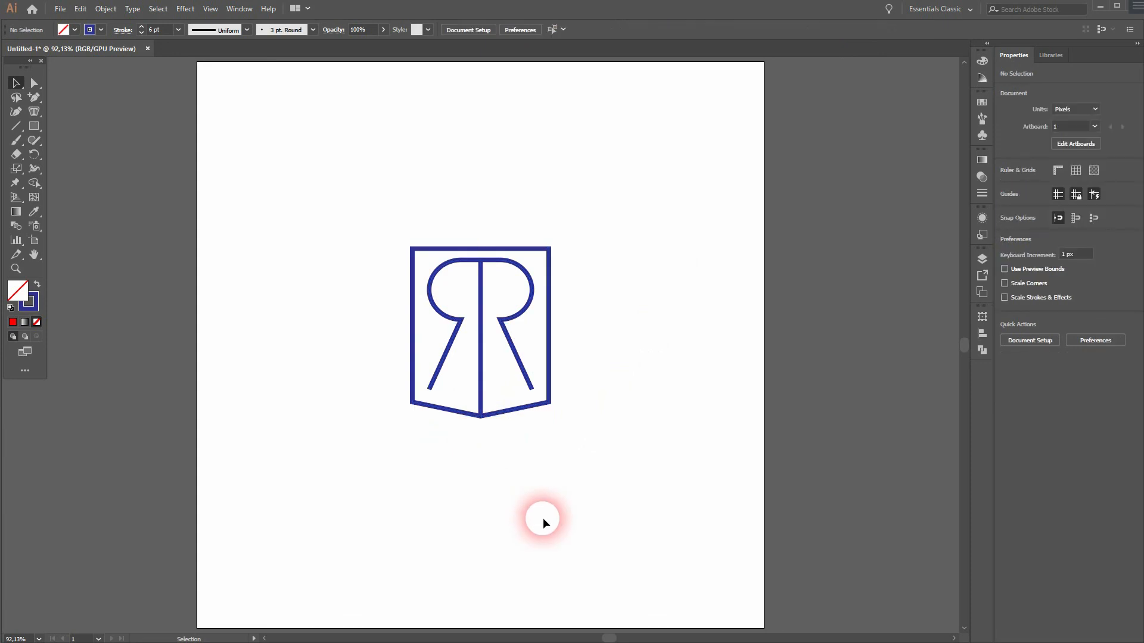